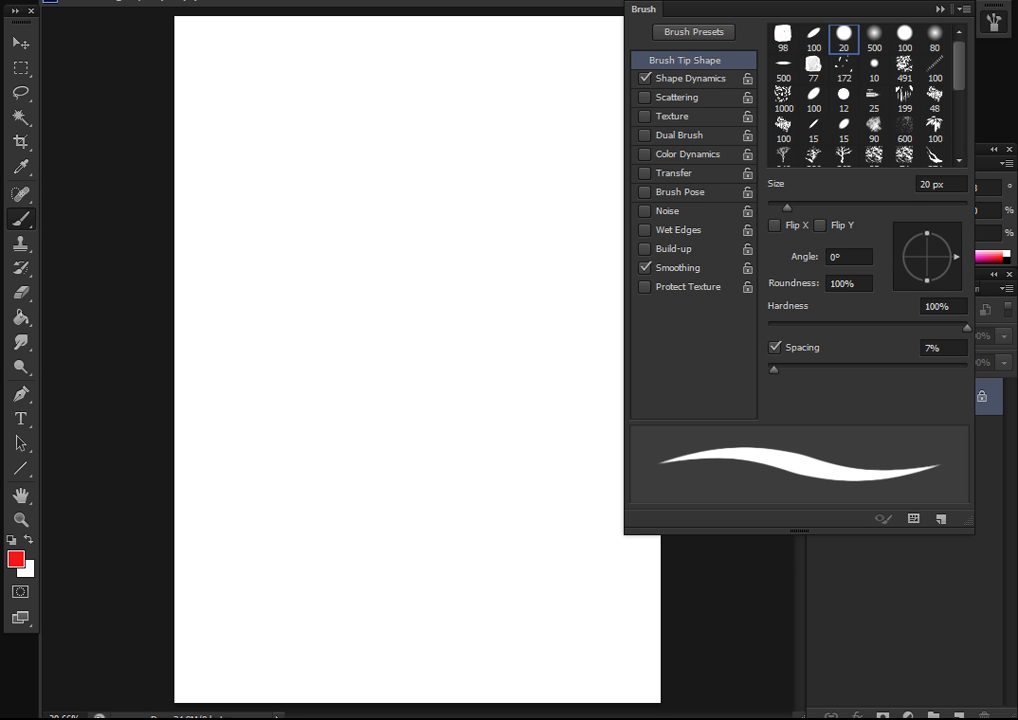
left_click(326, 0)
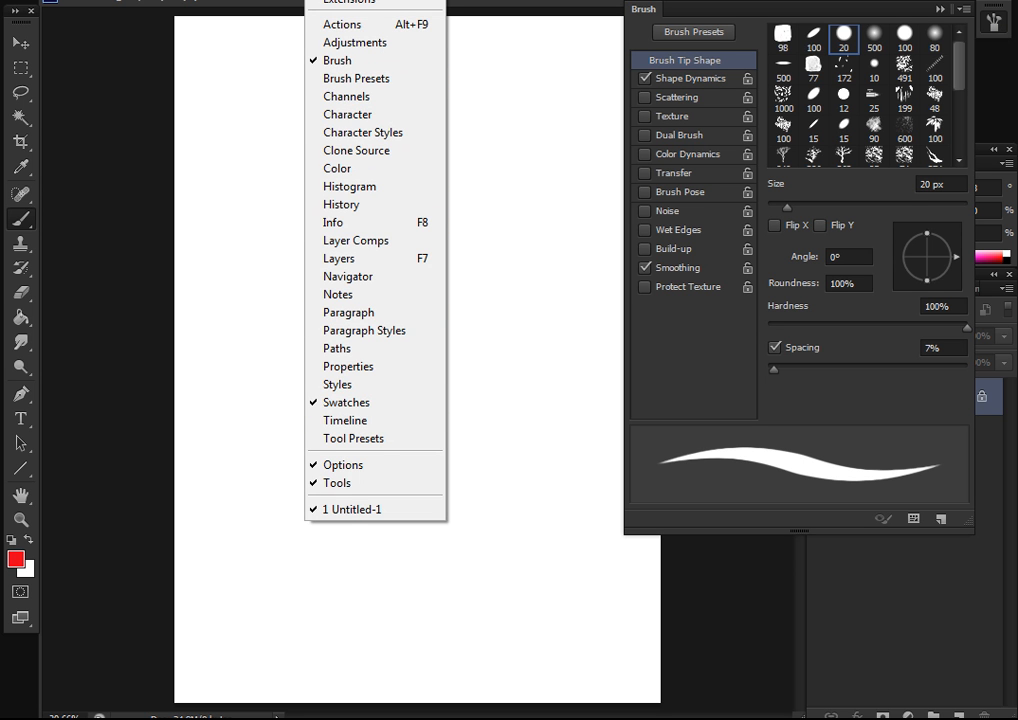
left_click(775, 60)
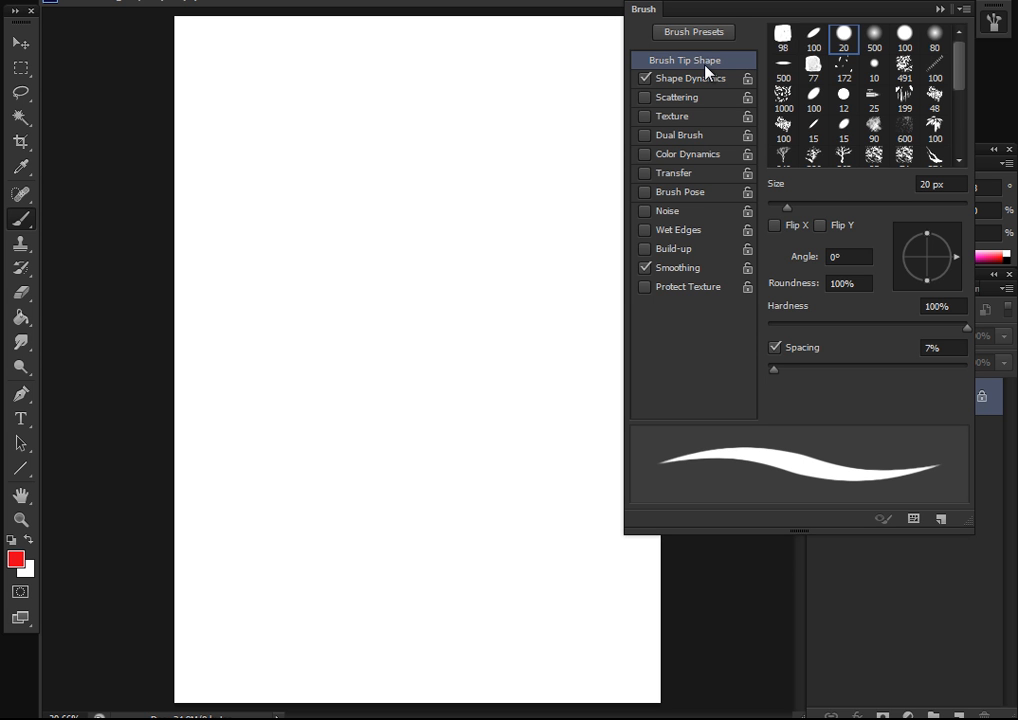
Enable Scattering, Texture, Dual Brush, Color Dynamics, Transfer and Brush Pose for the current 20 px brush
left_click(704, 80)
left_click(710, 97)
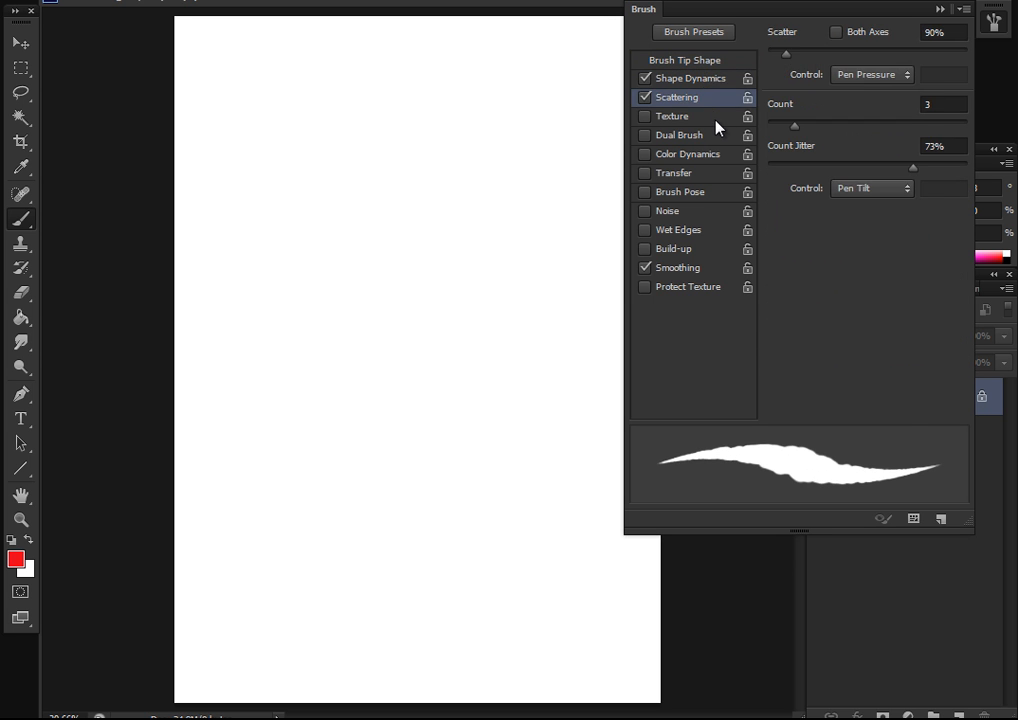
left_click(716, 116)
left_click(718, 137)
left_click(718, 154)
left_click(716, 174)
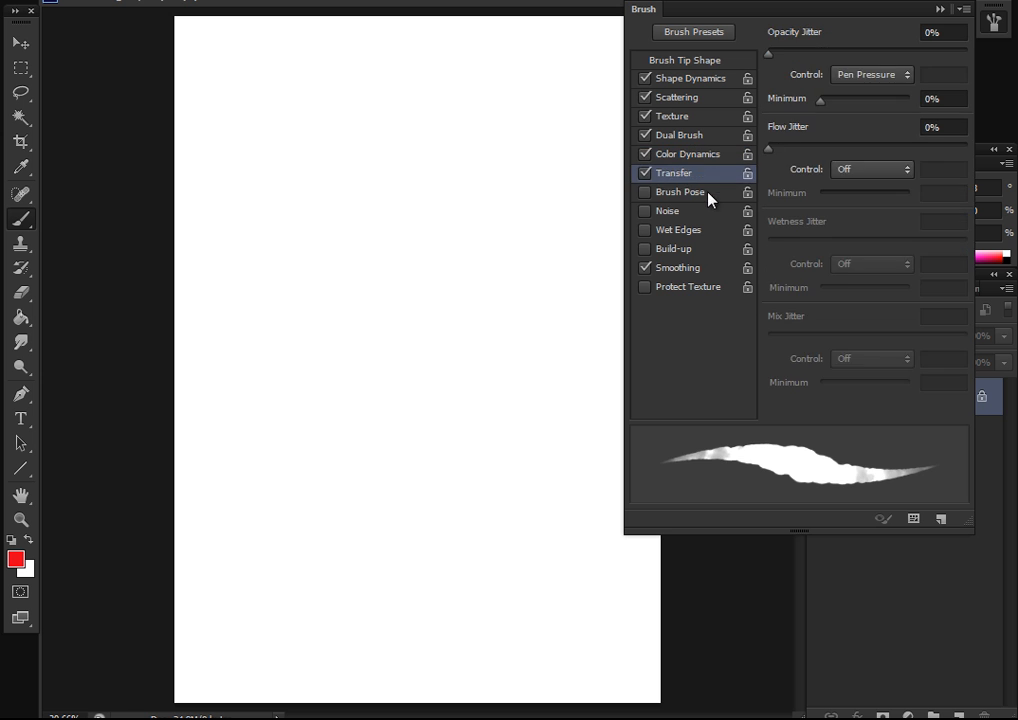
left_click(709, 193)
Disable the brush's Brush Pose, Transfer, Color Dynamics, Dual Brush, Texture and Scattering options
left_click(644, 192)
left_click(644, 173)
left_click(644, 154)
left_click(644, 135)
left_click(644, 116)
left_click(644, 97)
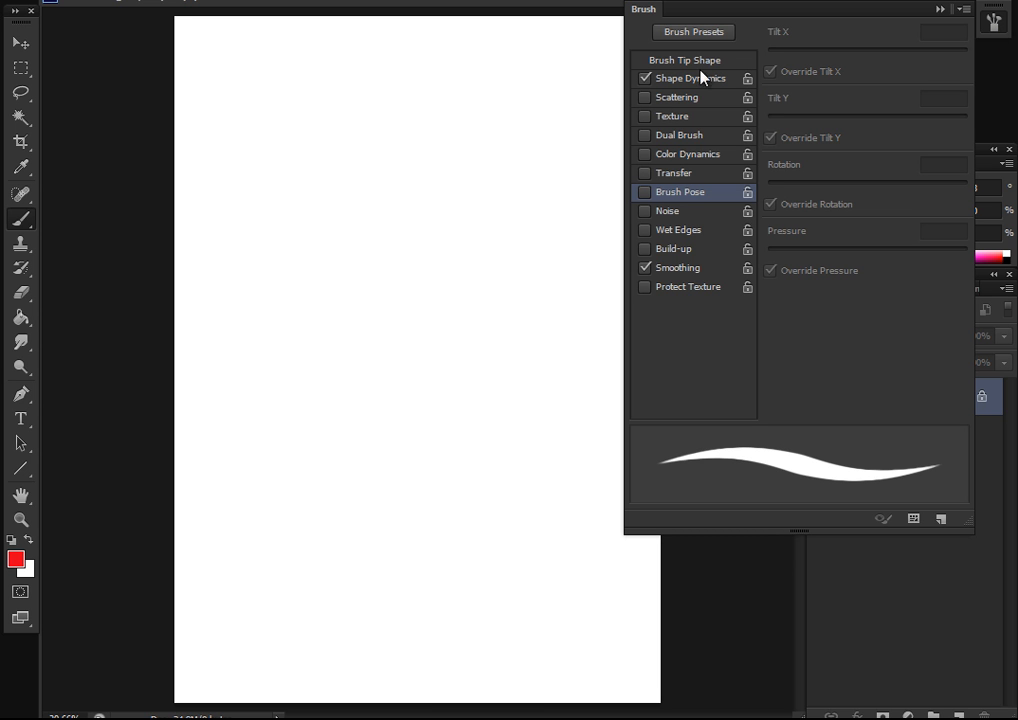
Collapse the brush settings and display the list of brush presets
left_click(993, 22)
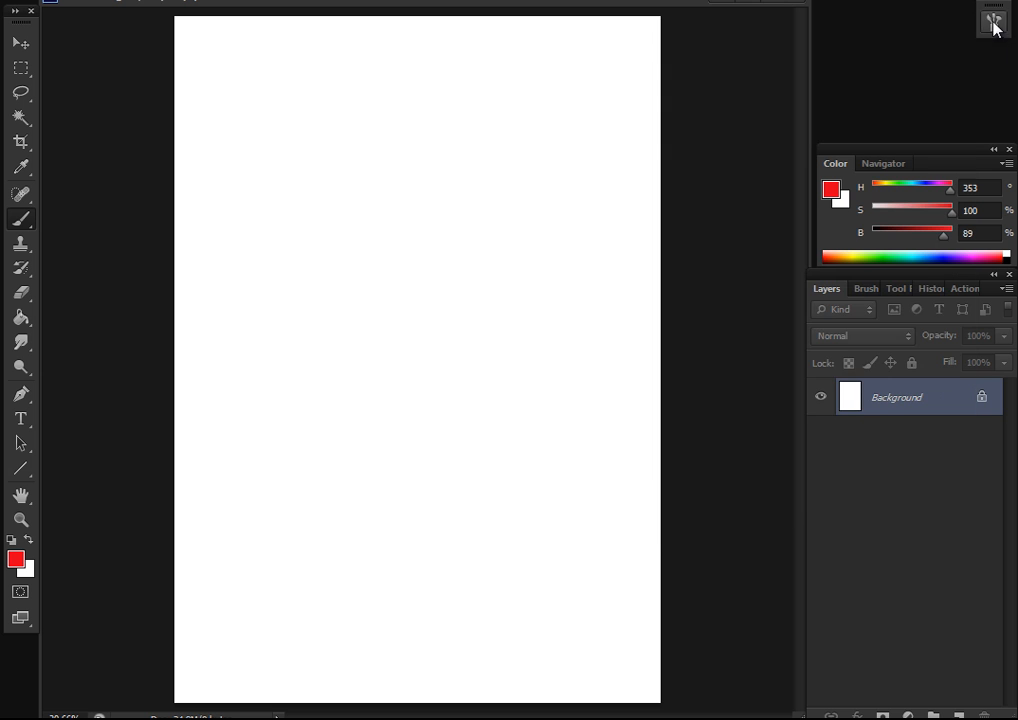
left_click(867, 290)
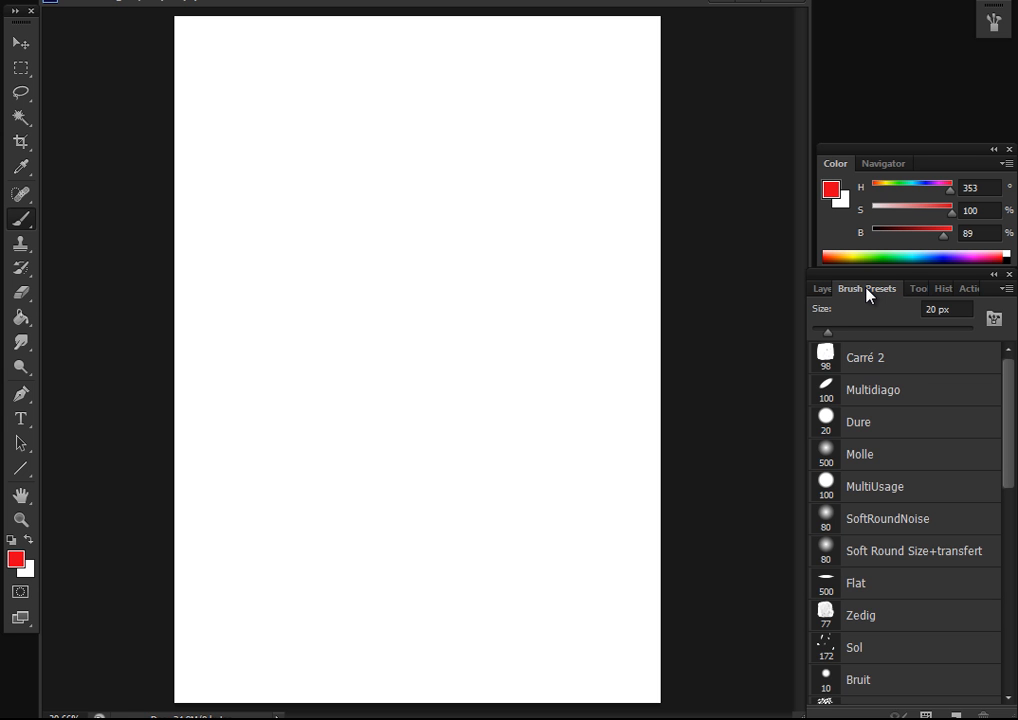
left_click(824, 289)
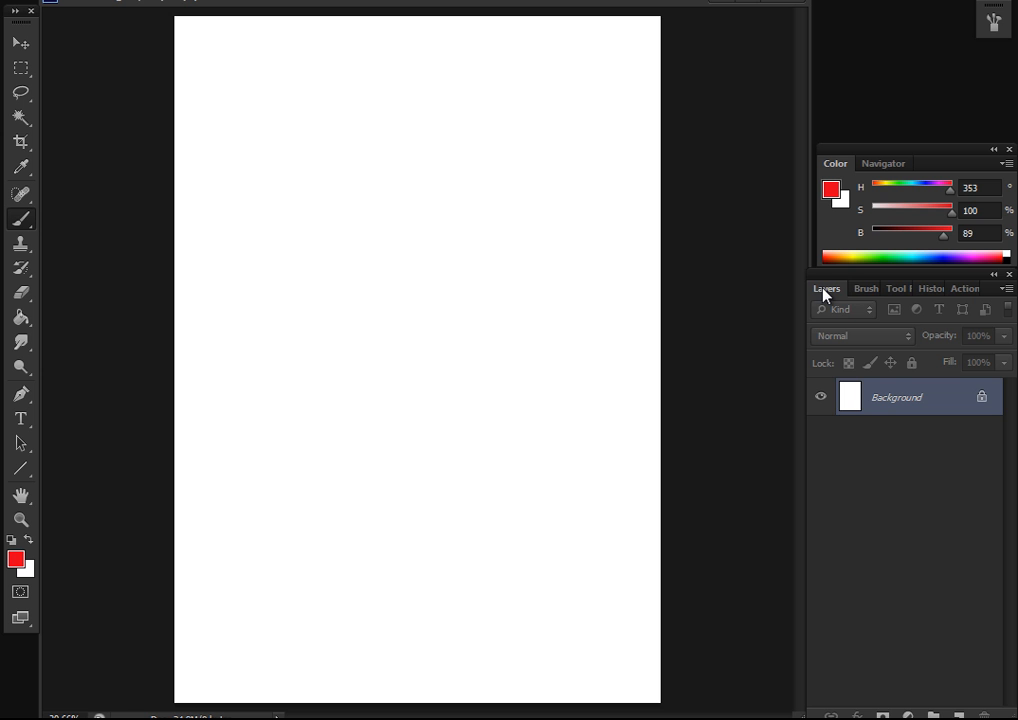
left_click(867, 290)
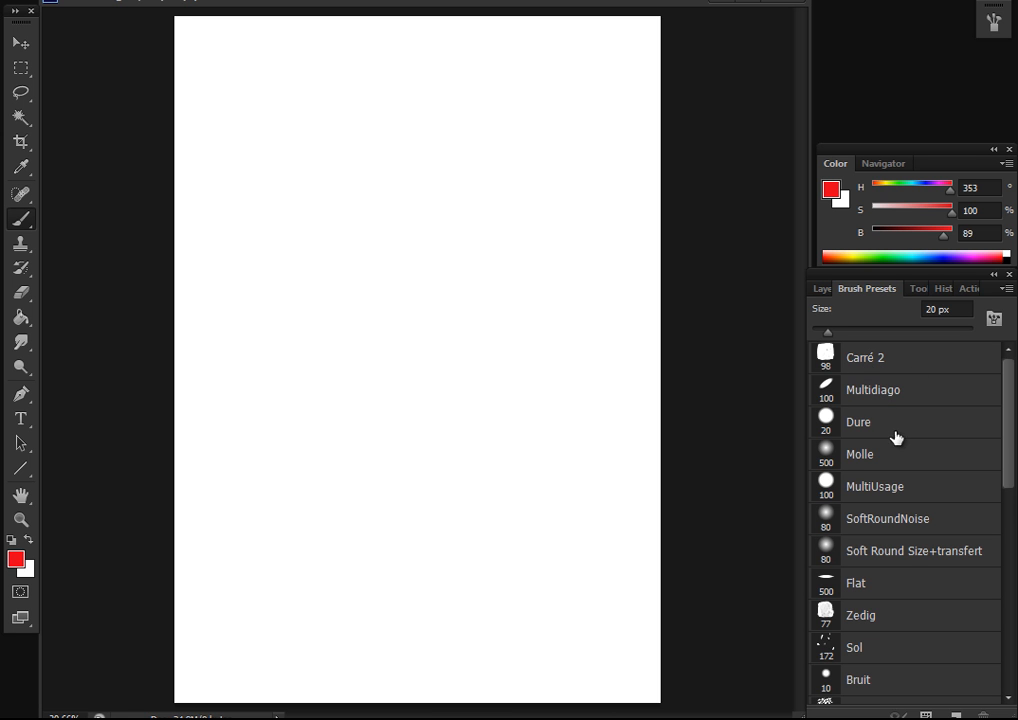
Draw a thin red zigzag line in the upper middle of the canvas with the Dure brush preset at 20 px
left_click(880, 485)
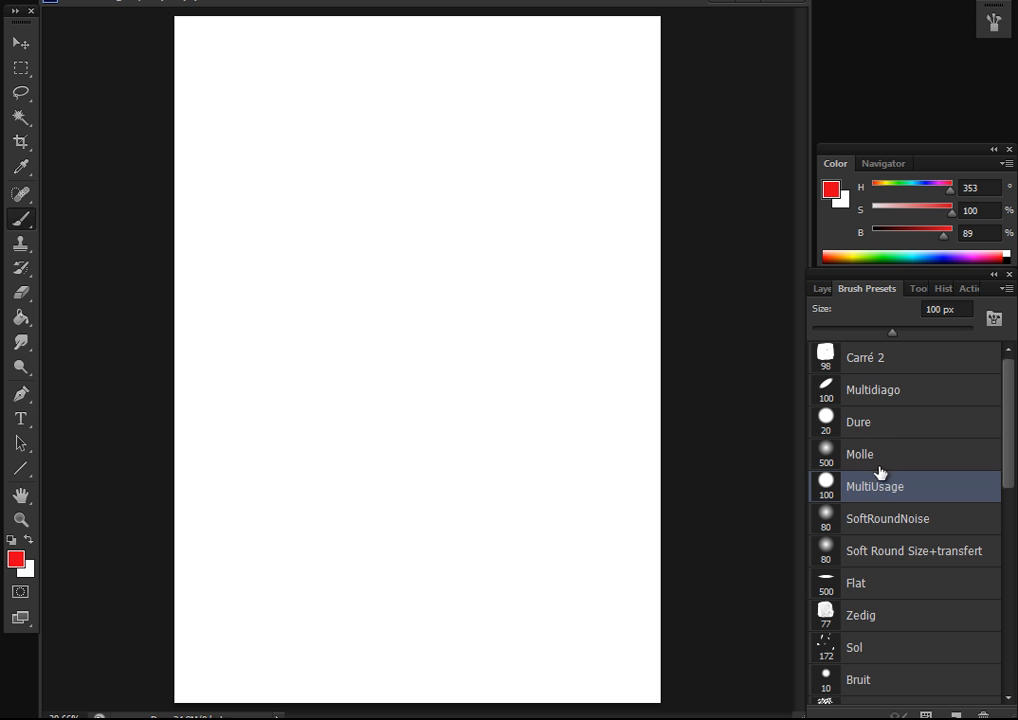
left_click(878, 428)
left_click(886, 456)
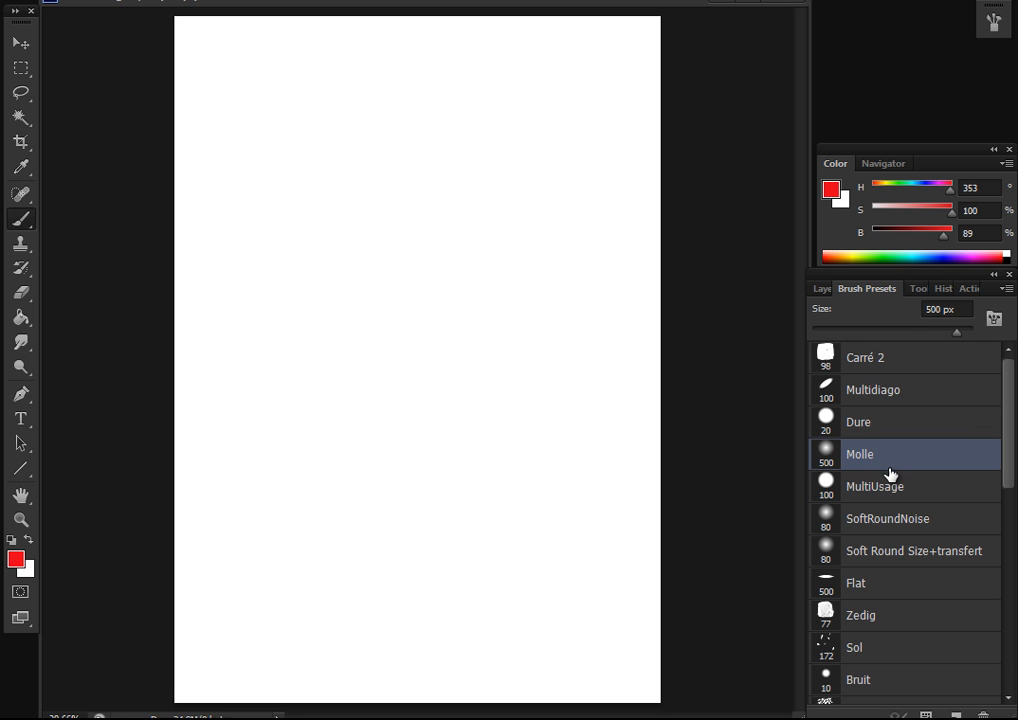
left_click(870, 422)
mouse_move(440, 80)
left_mouse_down()
mouse_move(448, 264)
mouse_move(438, 258)
left_mouse_up()
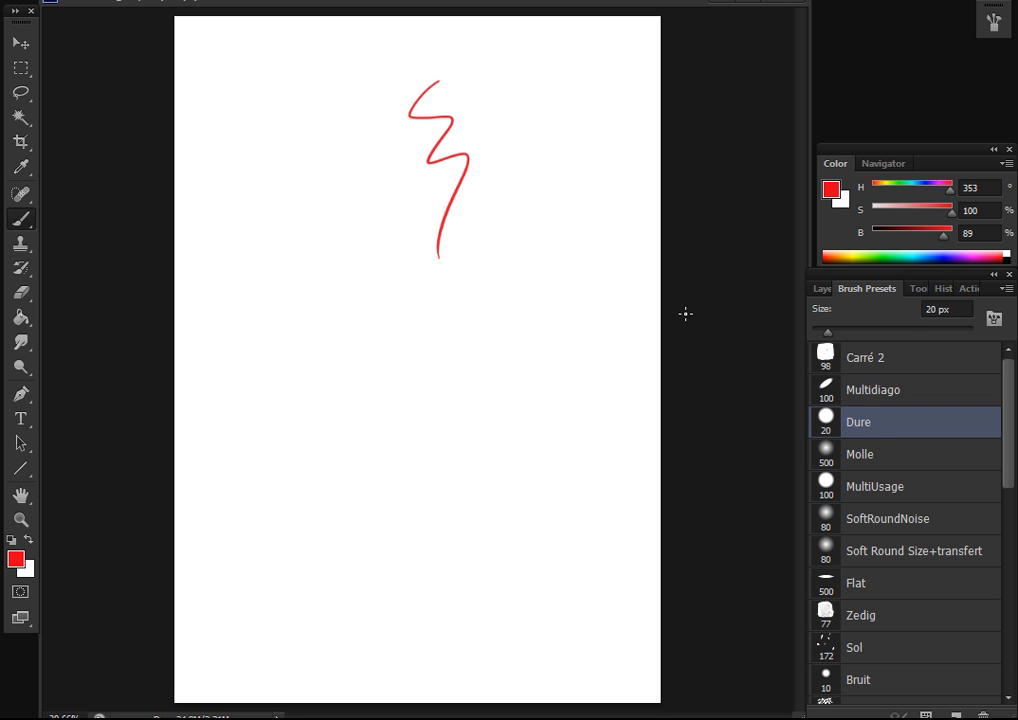
Paint a large soft red area on the right half of the canvas with the Molle preset at 500 px
left_click(877, 458)
left_click_drag(563, 293, 505, 420)
left_click_drag(578, 490, 548, 273)
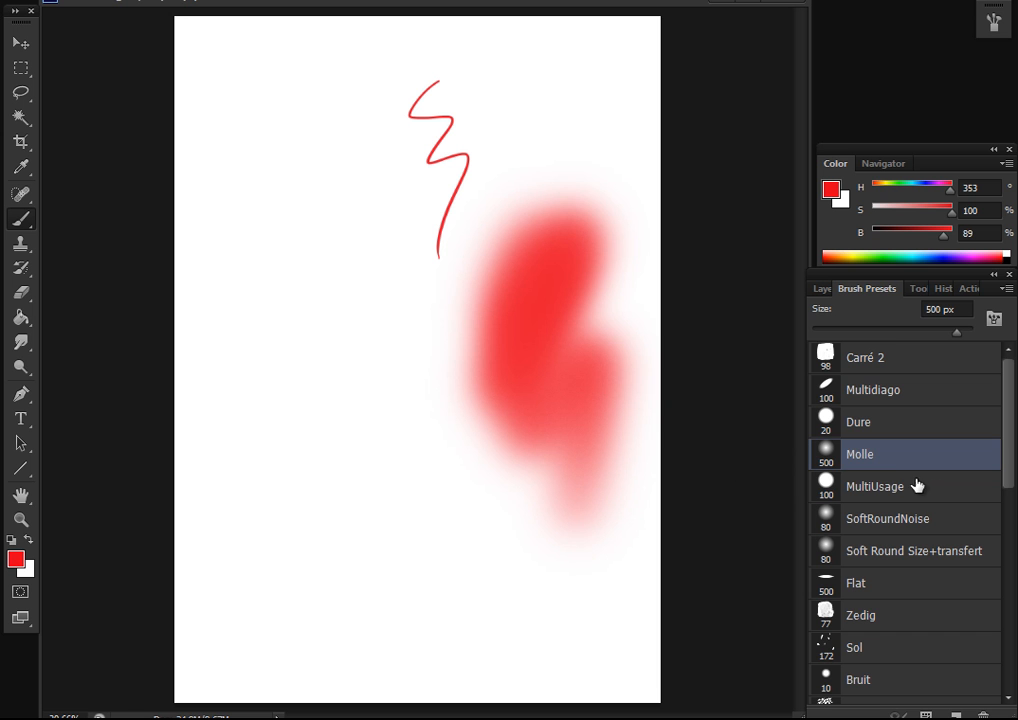
Paint a small red patch left of the zigzag with the MultiUsage preset, blending in a lighter red sampled from the patch itself
left_click(877, 486)
left_click_drag(361, 284, 375, 317)
left_click(366, 302, "alt")
left_click_drag(362, 300, 333, 314)
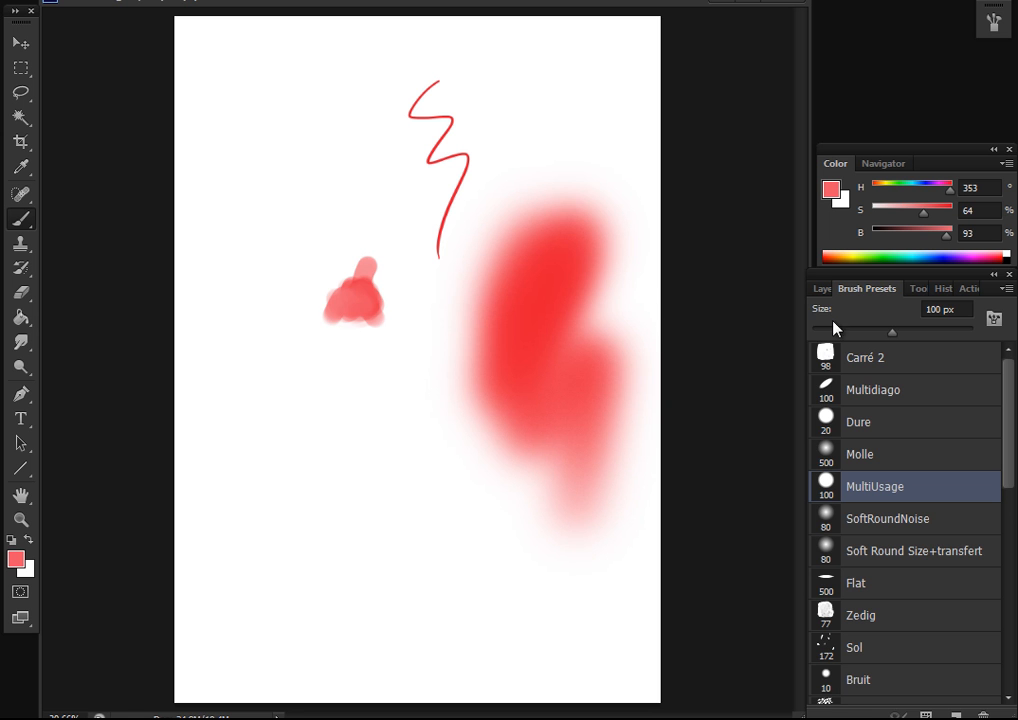
Create a new layer above the Background and paint a small dark blue oval (H 230, S 83, B 51) left of the zigzag
left_click(821, 289)
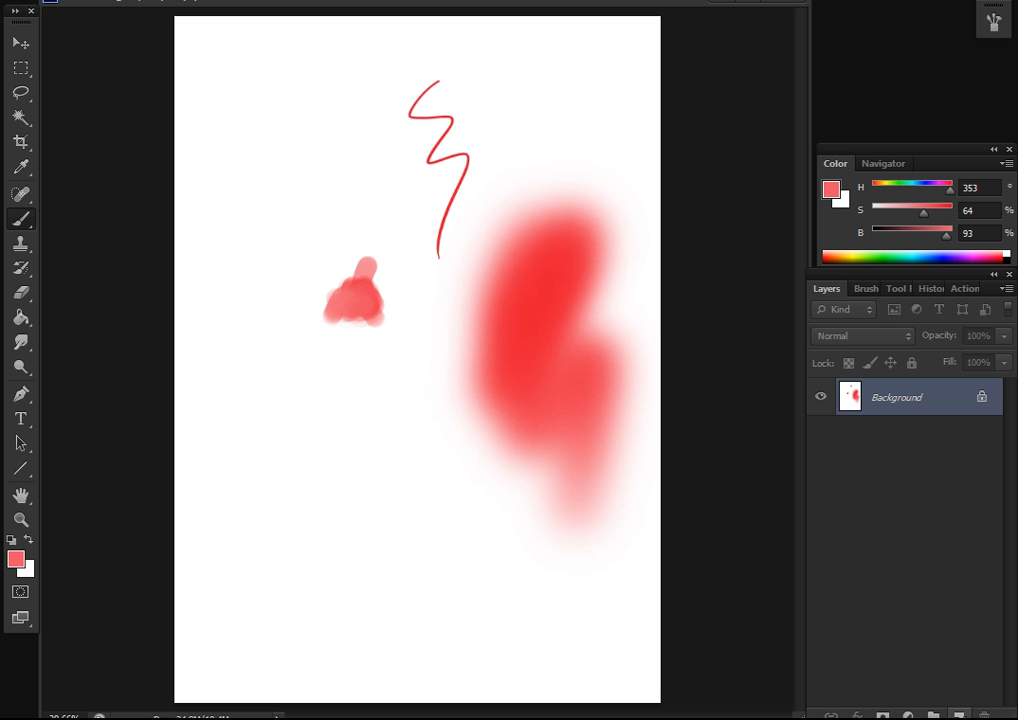
left_click(959, 715)
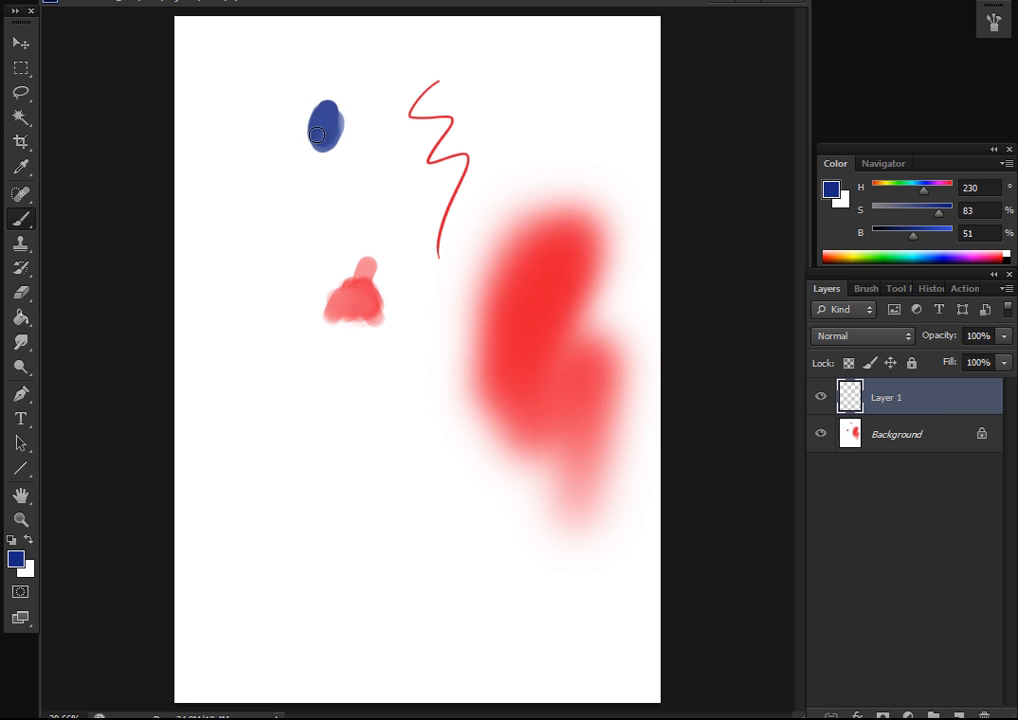
left_click_drag(318, 112, 319, 138)
Switch Layer 1's visibility off and on repeatedly to compare the picture with and without the blue oval
left_click(820, 398)
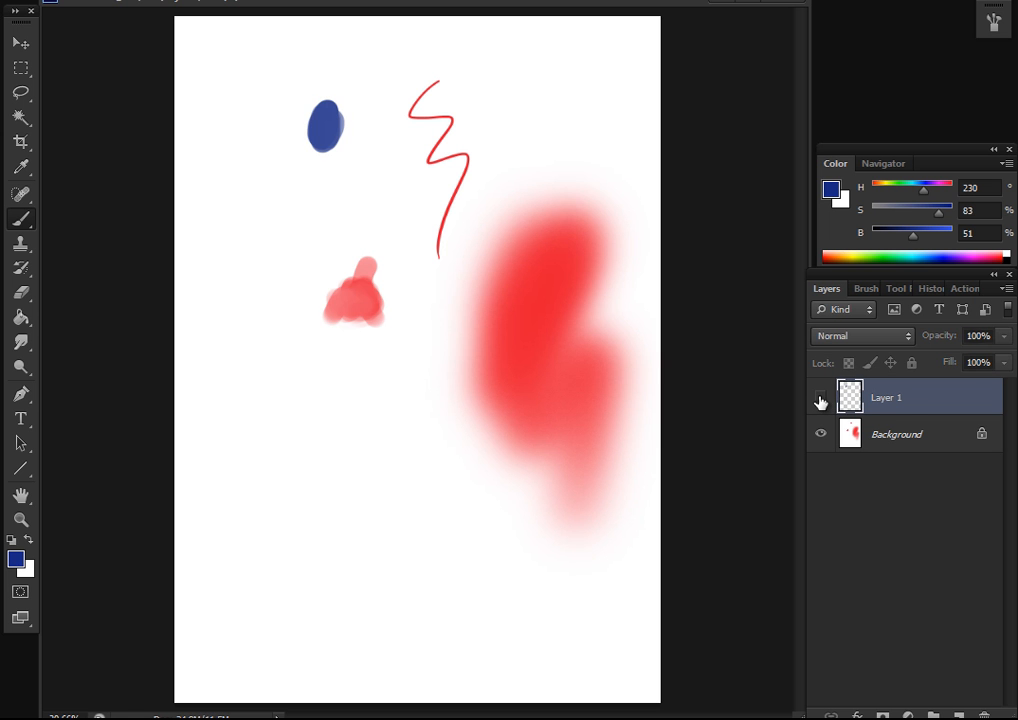
left_click(820, 399)
left_click(820, 399)
left_click(820, 399)
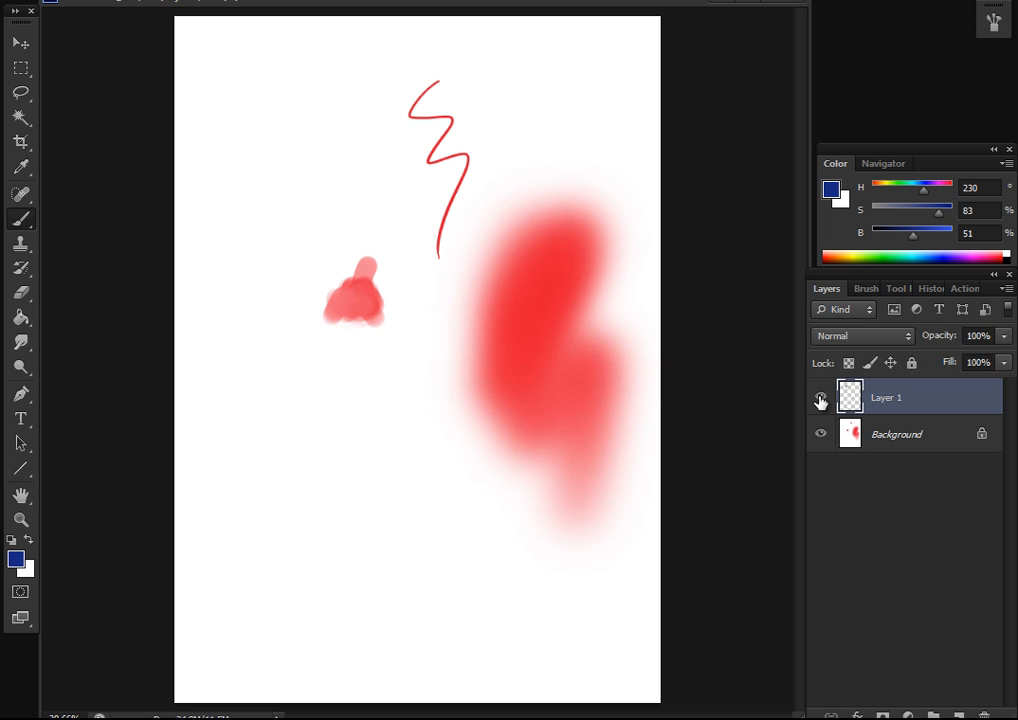
left_click(820, 399)
left_click(820, 399)
left_click(820, 399)
left_click(820, 399)
left_click(820, 399)
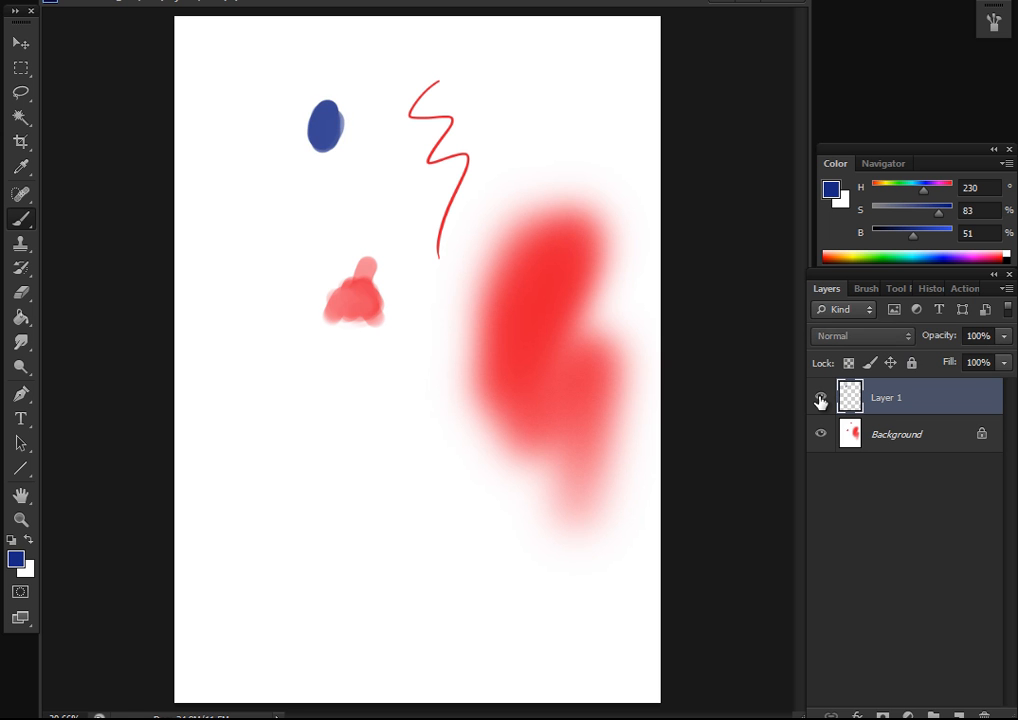
Move Layer 1's blue oval down and to the right, just above the small red patch
left_click(20, 43)
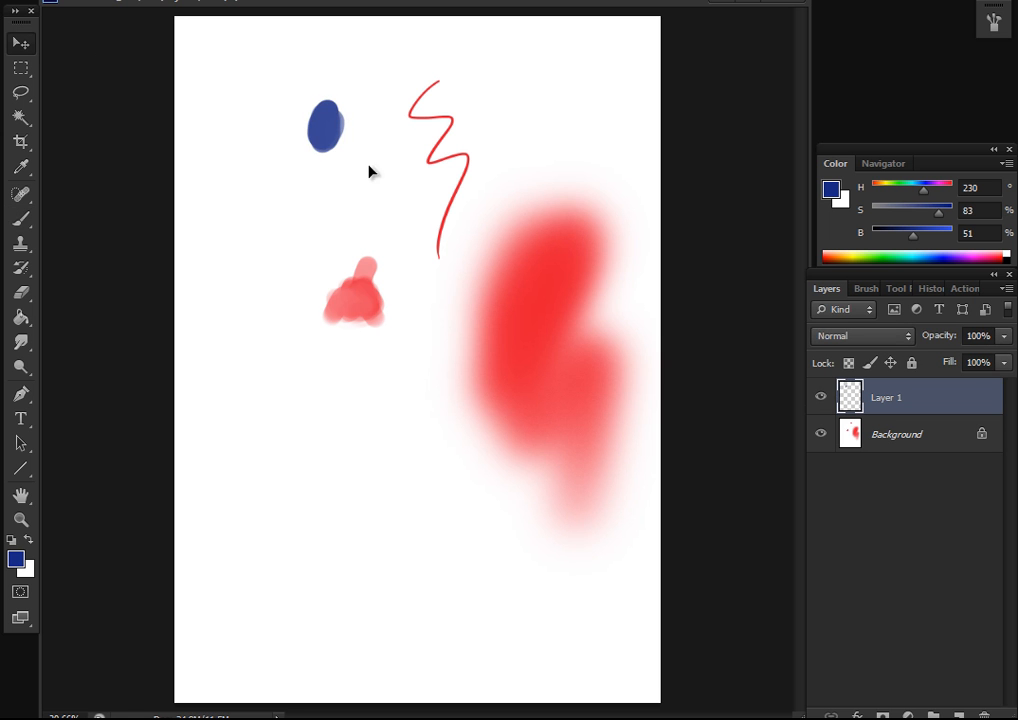
left_click_drag(368, 172, 437, 284)
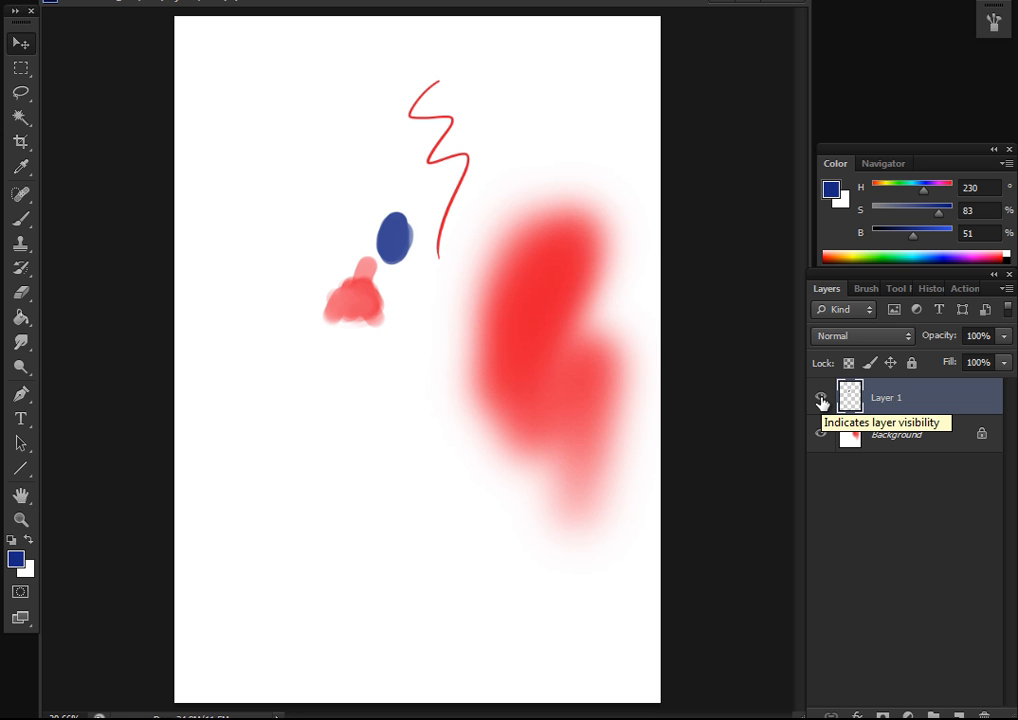
Paint a thick vertical blue stroke on a new layer over the large red area and move it to that area's left edge
left_click(957, 712)
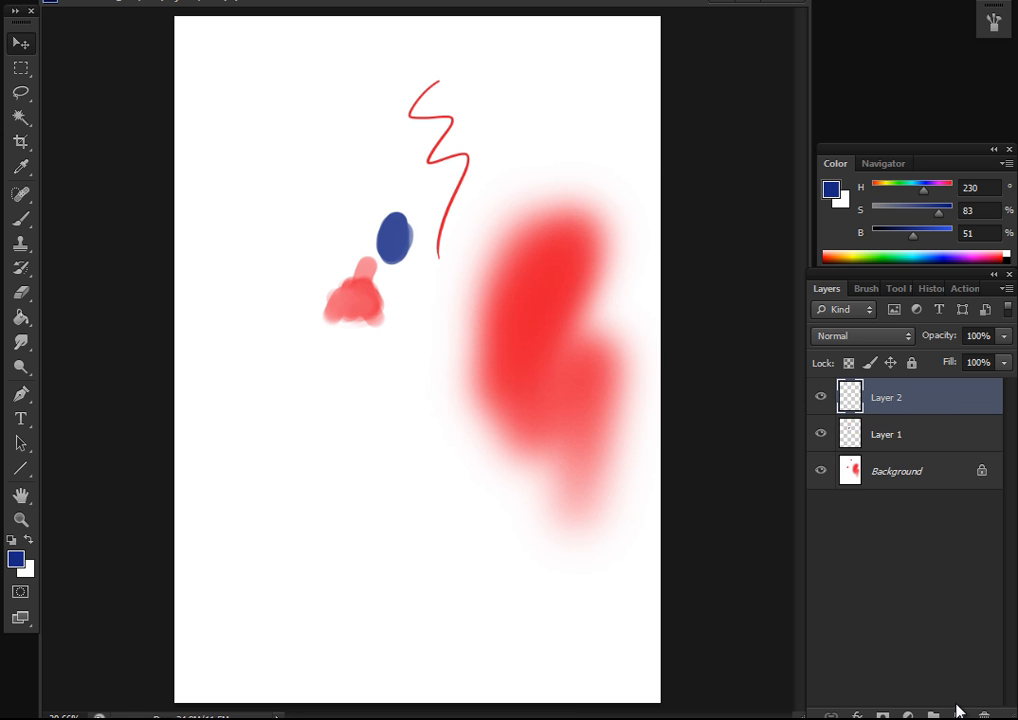
left_click(20, 219)
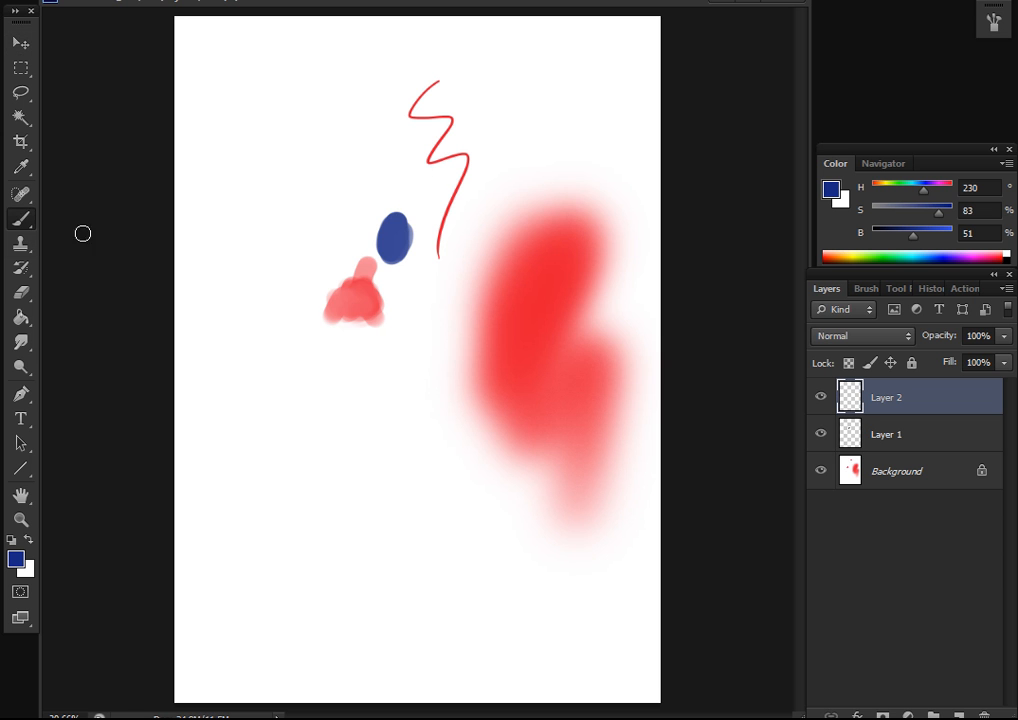
left_click_drag(527, 200, 545, 302)
key("v")
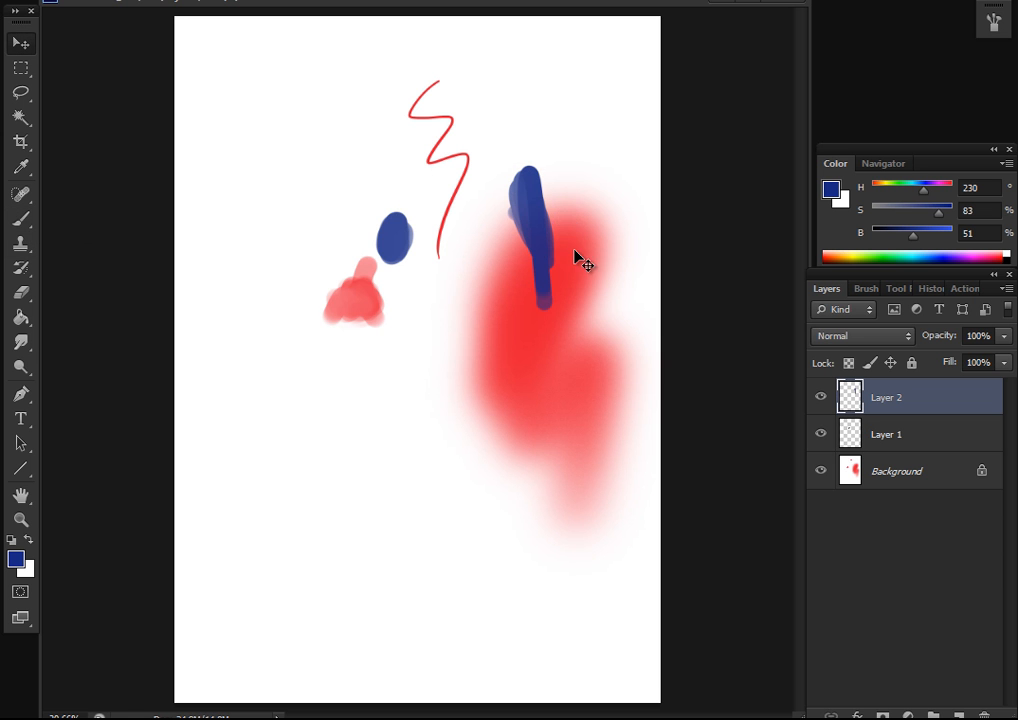
left_click_drag(560, 252, 470, 289)
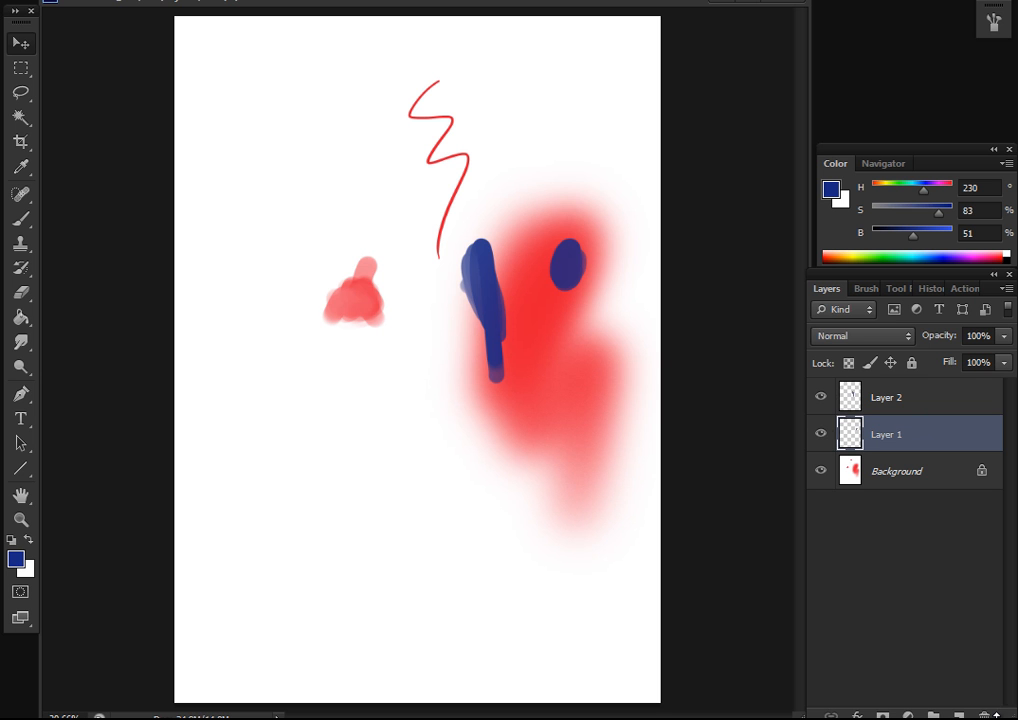
Delete Layer 1 with the blue oval and merge Layer 2 with the Background
key("Delete")
left_click(886, 399)
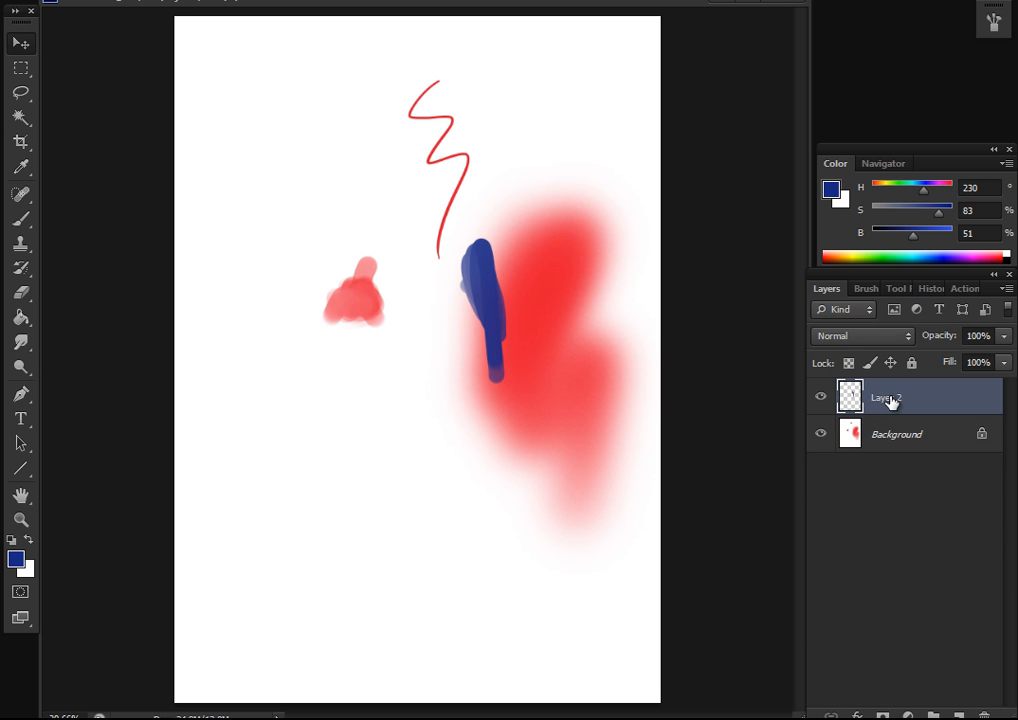
right_click(895, 400)
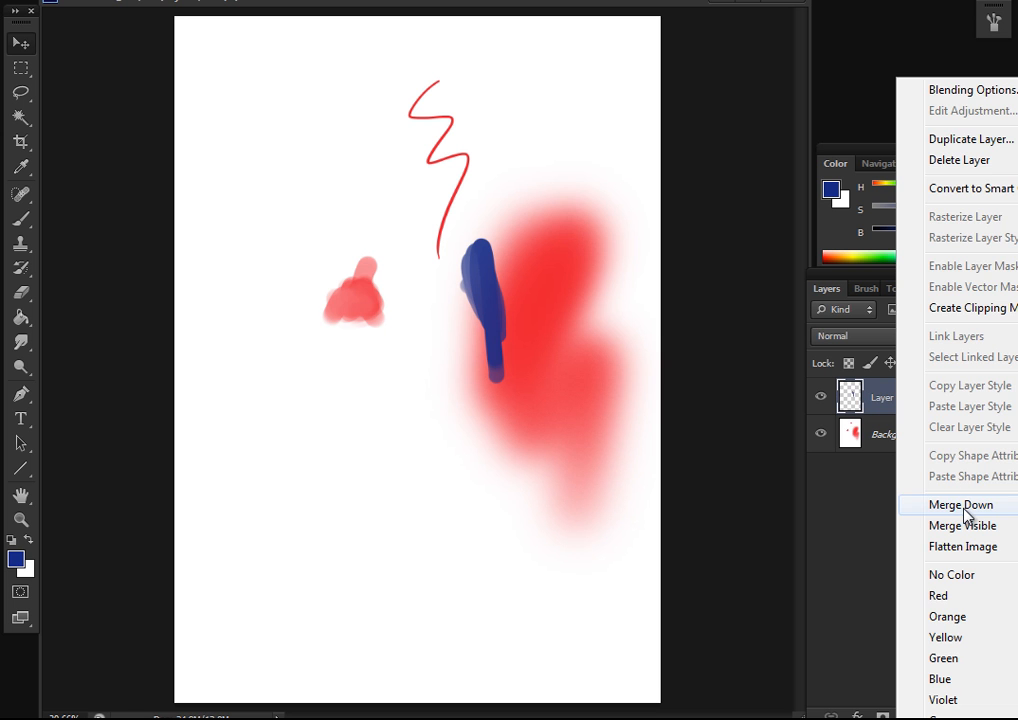
left_click(866, 402)
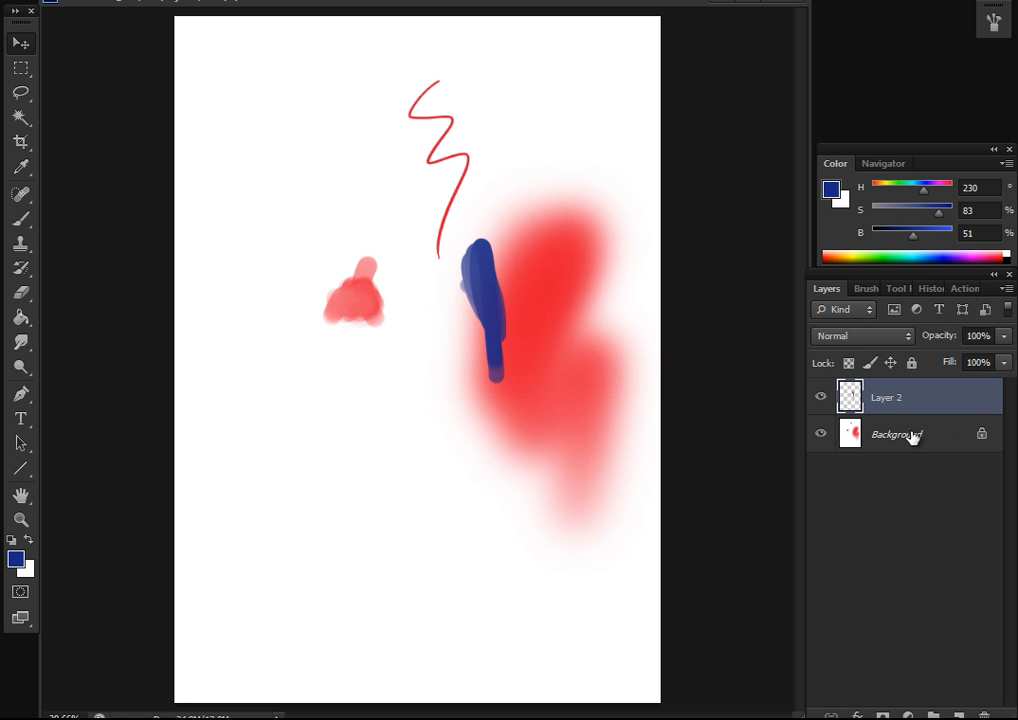
left_click(911, 436, "shift")
right_click(911, 434)
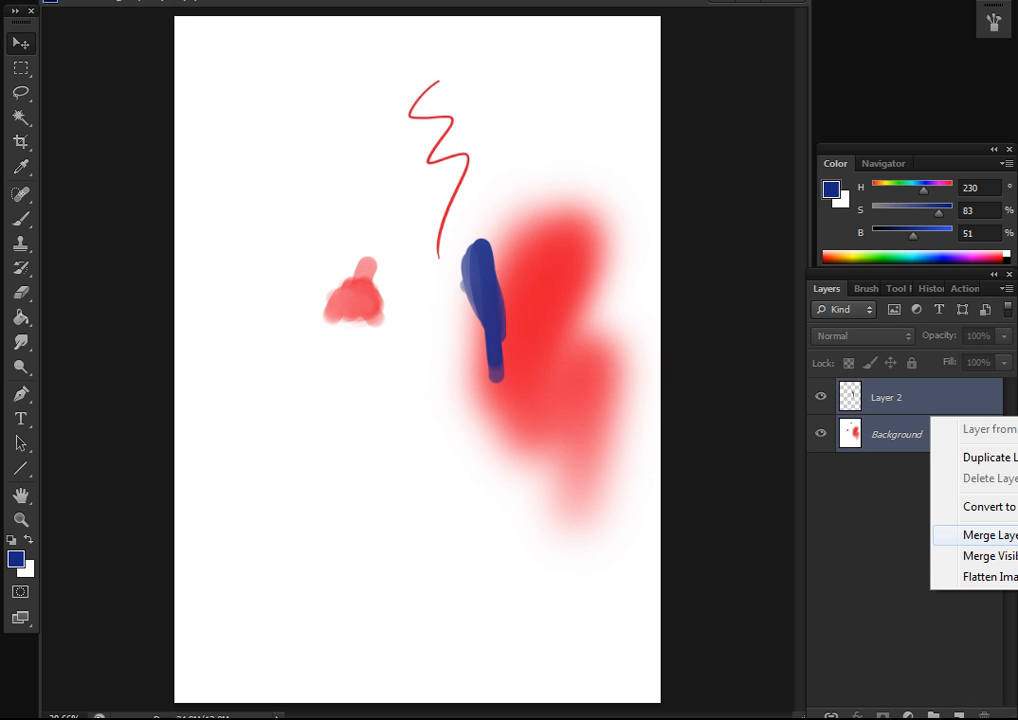
left_click(1013, 537)
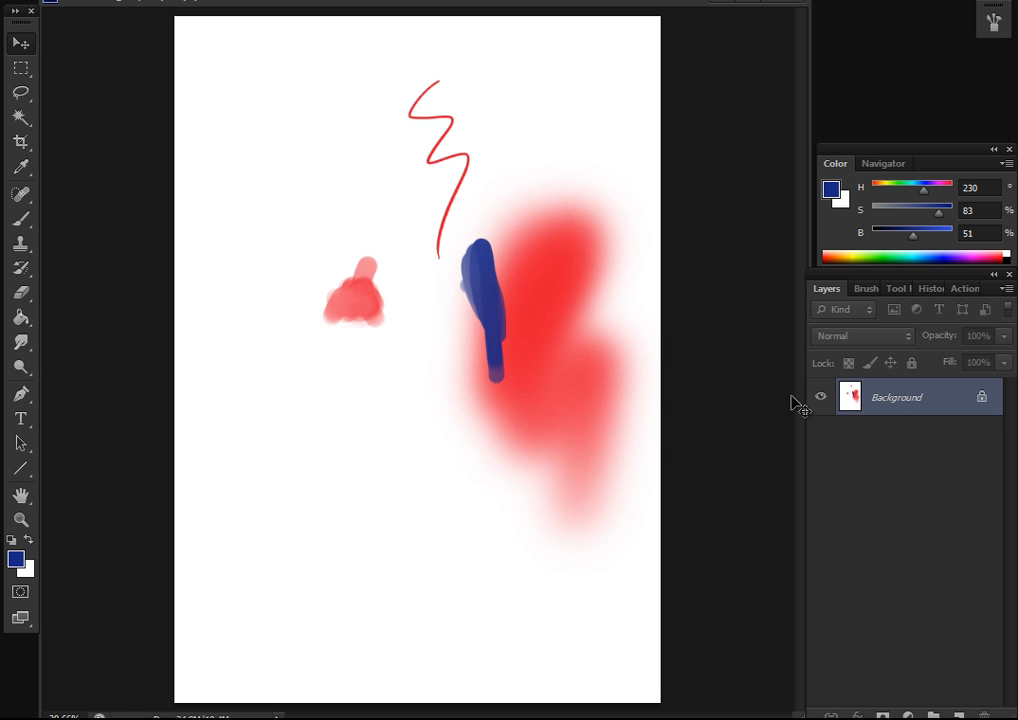
Try to move the blue stroke separately on the merged Background layer
left_click_drag(493, 314, 391, 300)
left_click(628, 244)
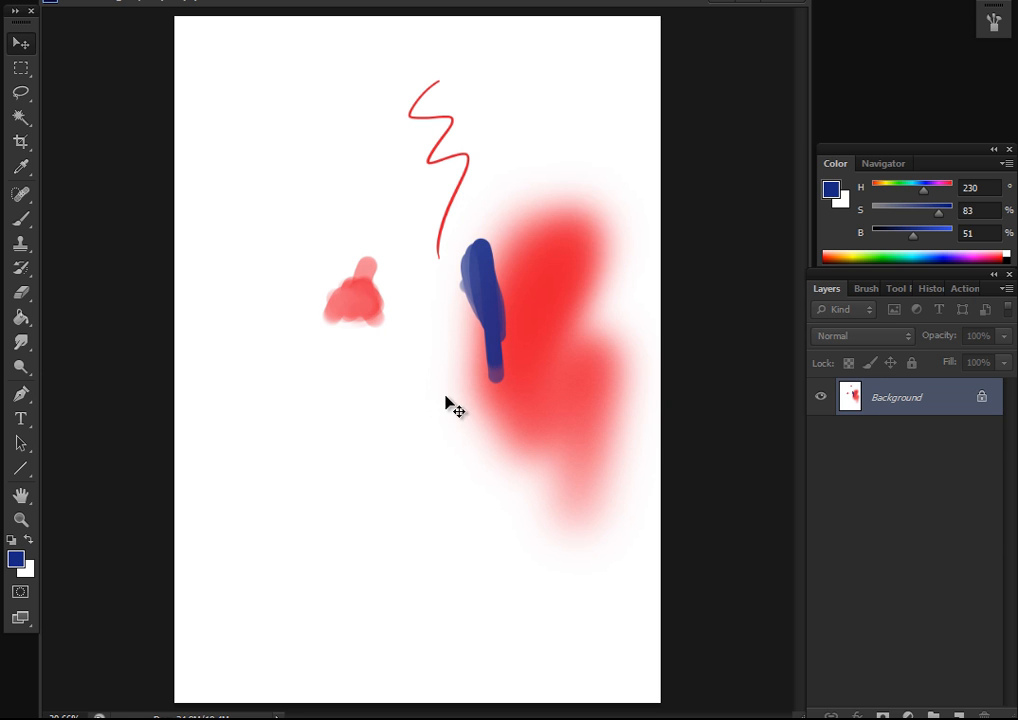
Add a new layer above the Background, and activate the Brush tool with the default black and white colours
left_click(959, 716)
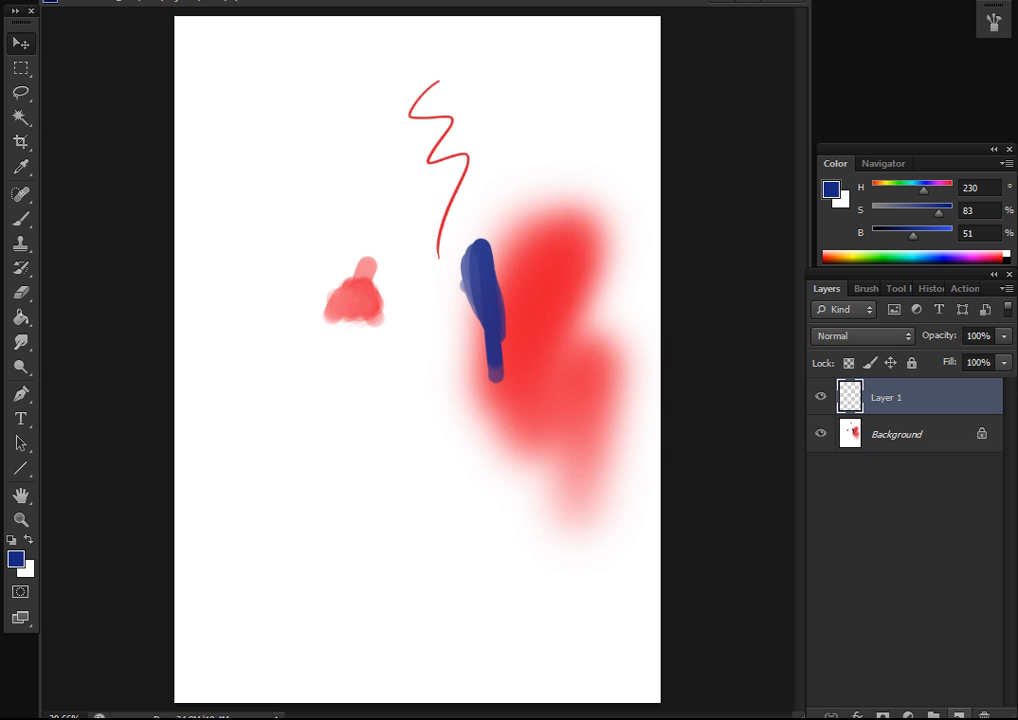
left_click(842, 339)
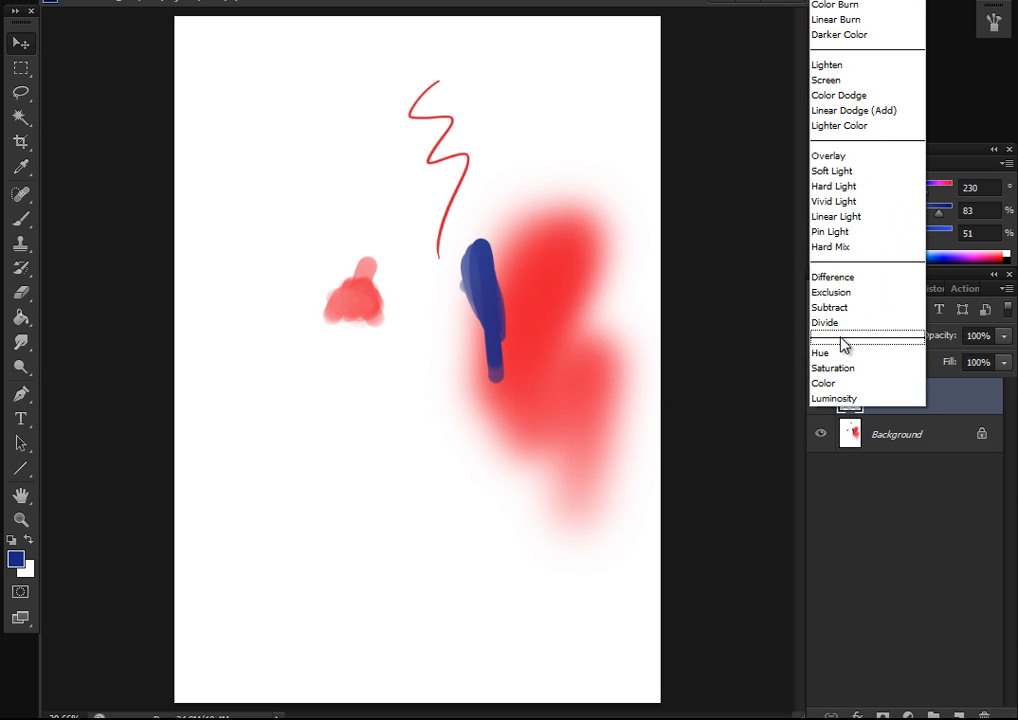
left_click(770, 352)
left_click(21, 216)
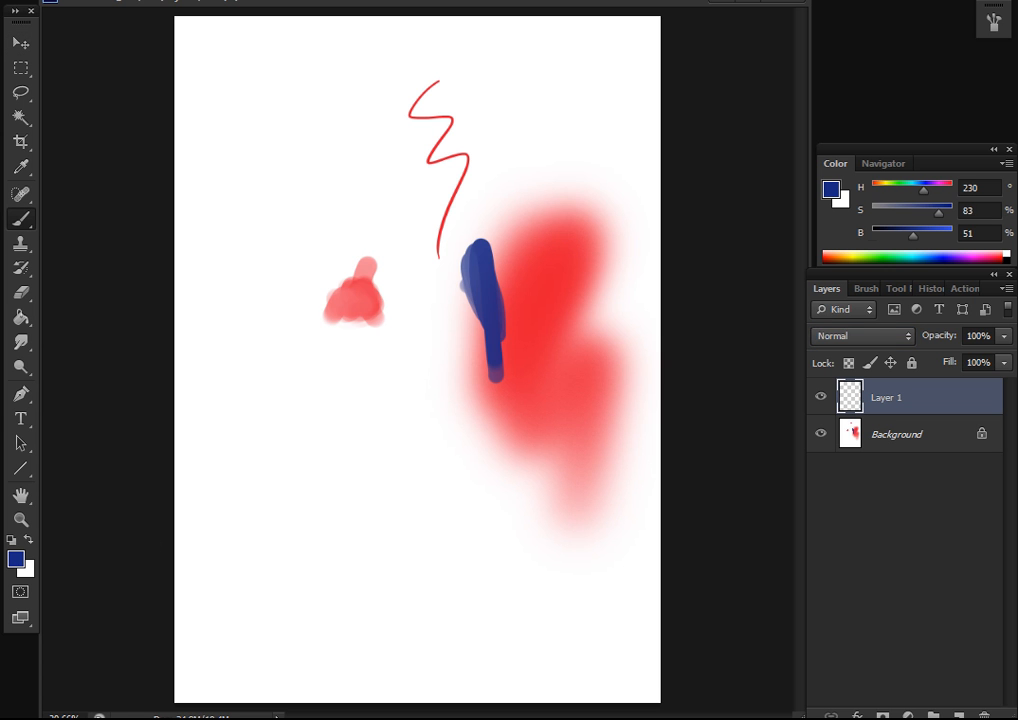
key("d")
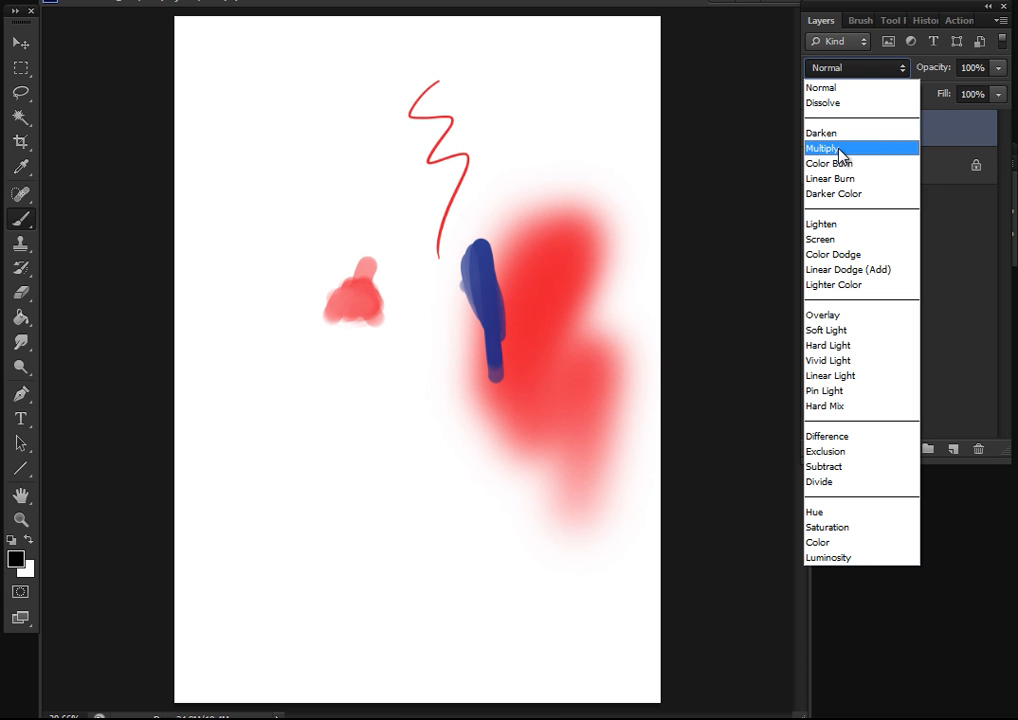
Paint overlapping white and black strokes over the red area on Layer 1, and set the layer's blending mode to Multiply
left_click(968, 284)
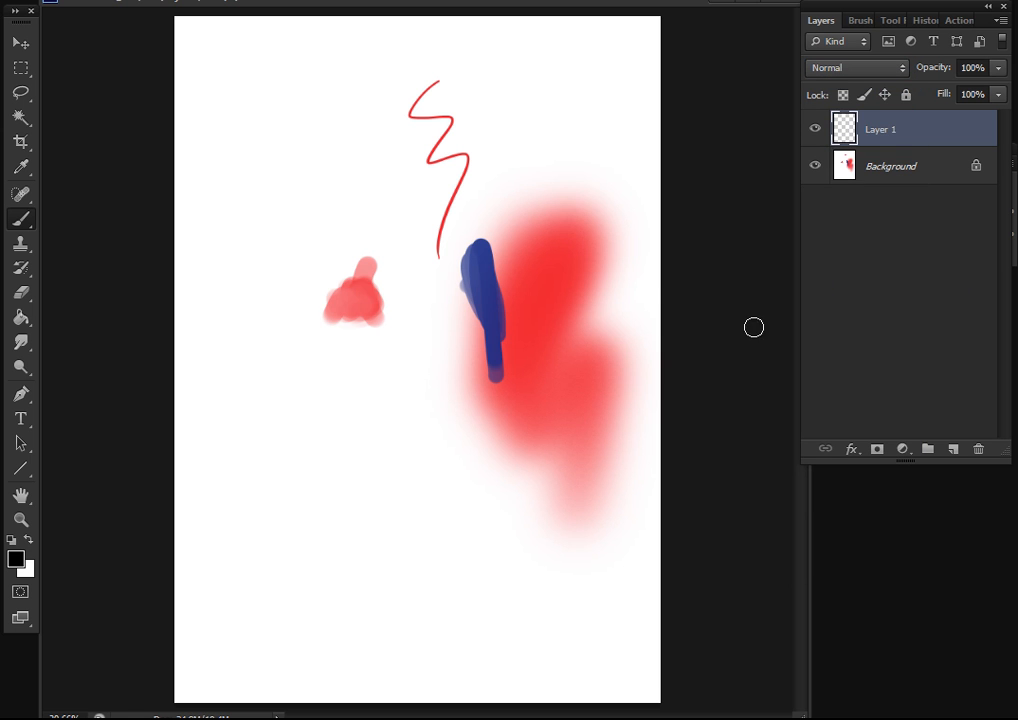
key("x")
mouse_move(497, 196)
left_mouse_down()
mouse_move(539, 250)
mouse_move(552, 354)
mouse_move(500, 486)
mouse_move(539, 268)
mouse_move(557, 320)
mouse_move(529, 354)
mouse_move(559, 404)
mouse_move(547, 392)
left_mouse_up()
key("x")
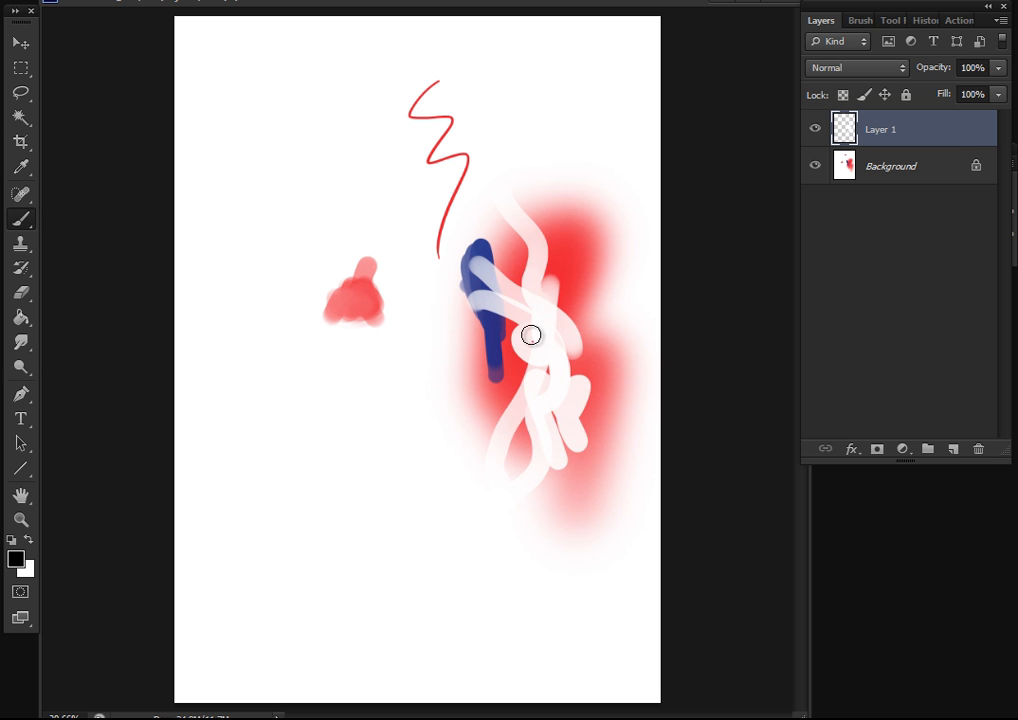
mouse_move(541, 234)
left_mouse_down()
mouse_move(537, 273)
mouse_move(545, 226)
mouse_move(546, 293)
mouse_move(547, 229)
mouse_move(571, 321)
mouse_move(546, 405)
mouse_move(525, 313)
mouse_move(549, 411)
mouse_move(518, 381)
mouse_move(501, 489)
mouse_move(527, 460)
left_mouse_up()
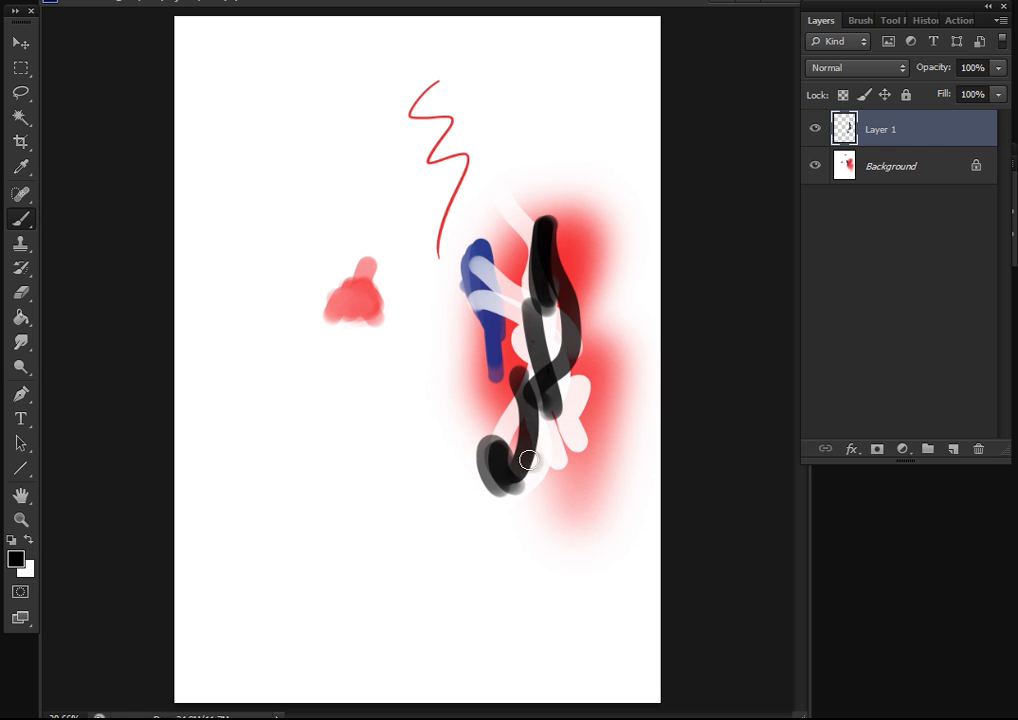
key("x")
key("x")
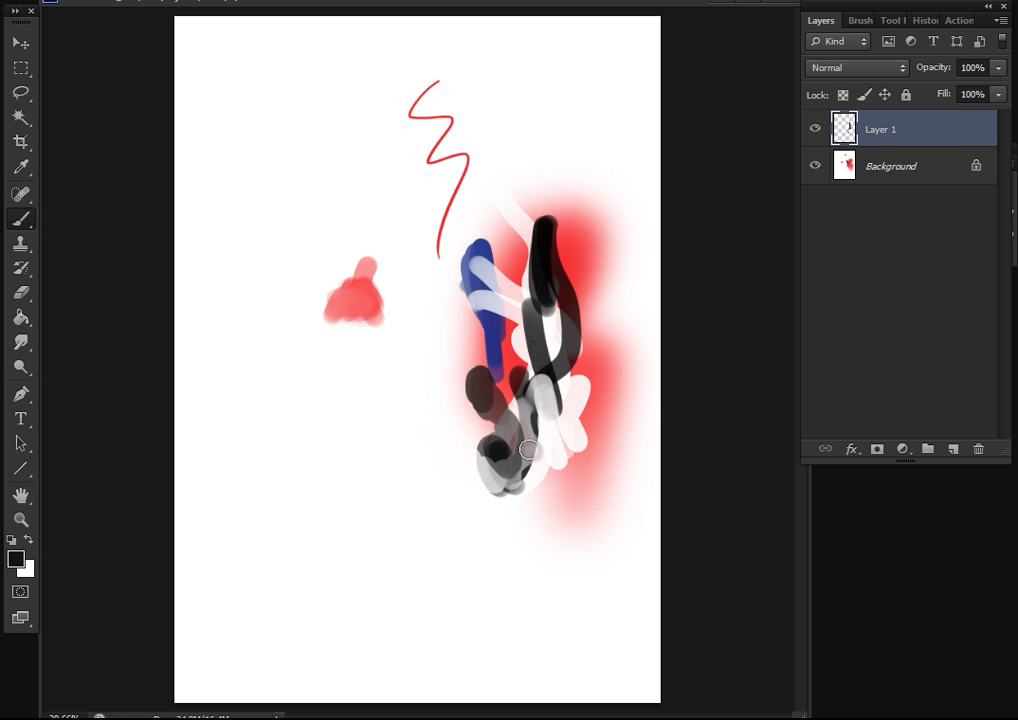
left_click(872, 70)
left_click(857, 157)
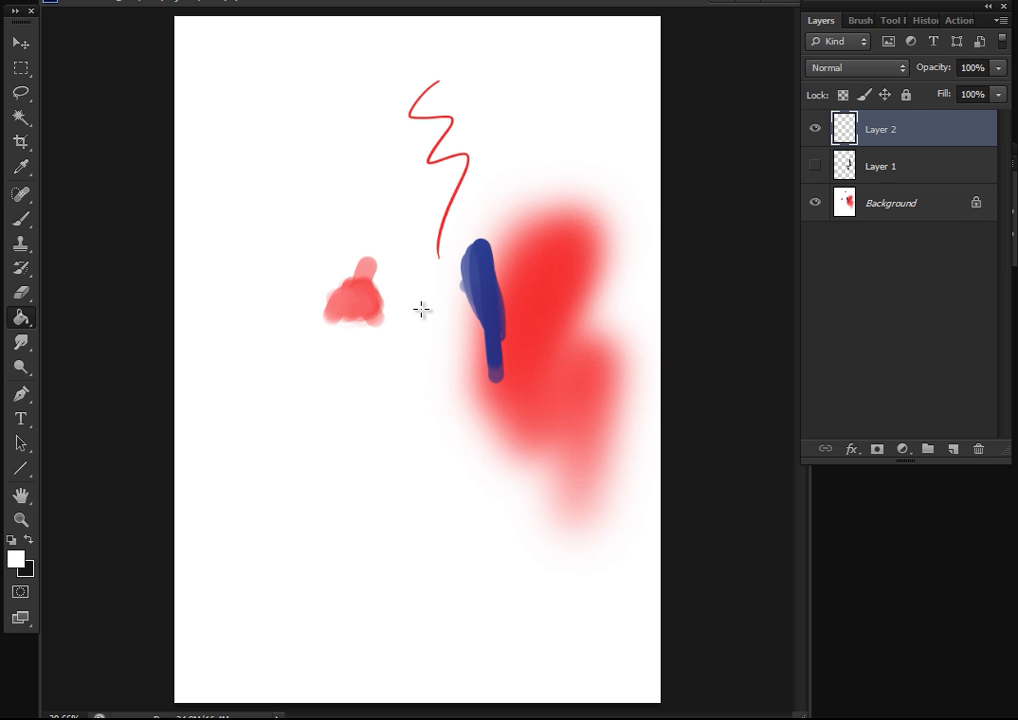
Fill Layer 2 with white, and activate the Brush tool with the Dure preset
left_click(423, 277)
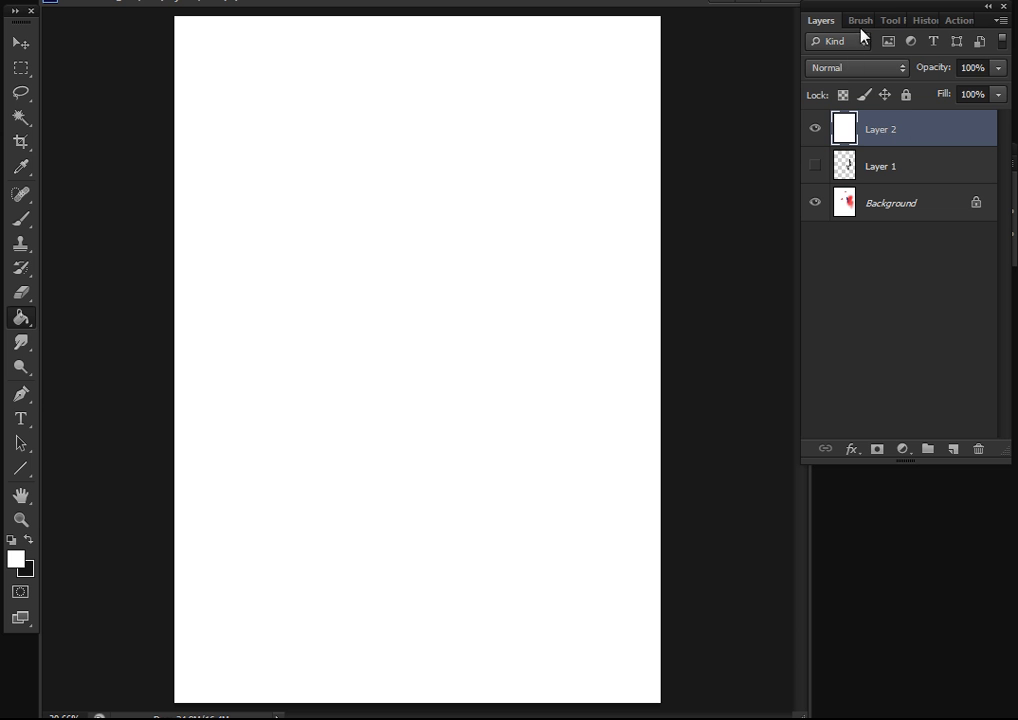
left_click(20, 218)
left_click(860, 20)
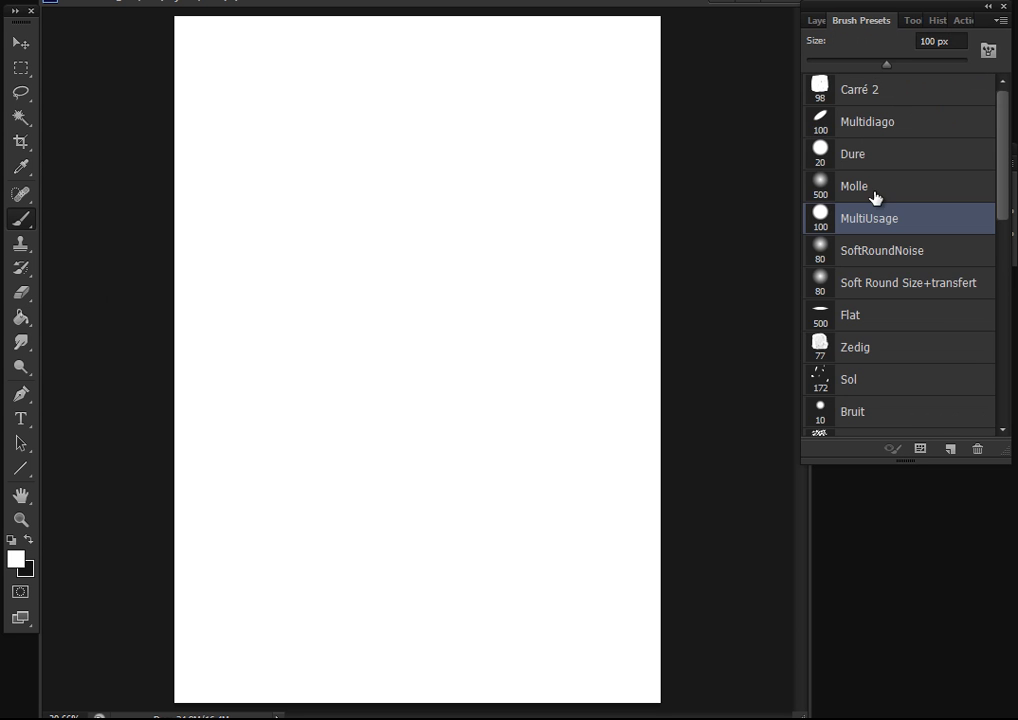
left_click(880, 157)
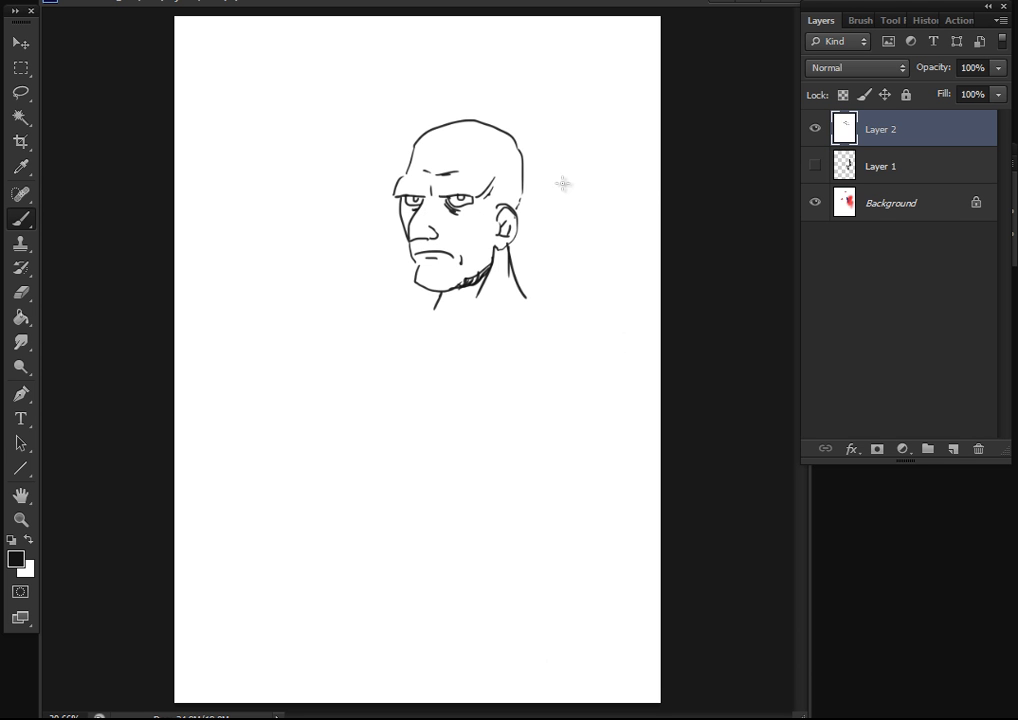
Set Layer 2's blending mode to Multiply and move the head sketch down to the area below the small red shape
left_click(897, 63)
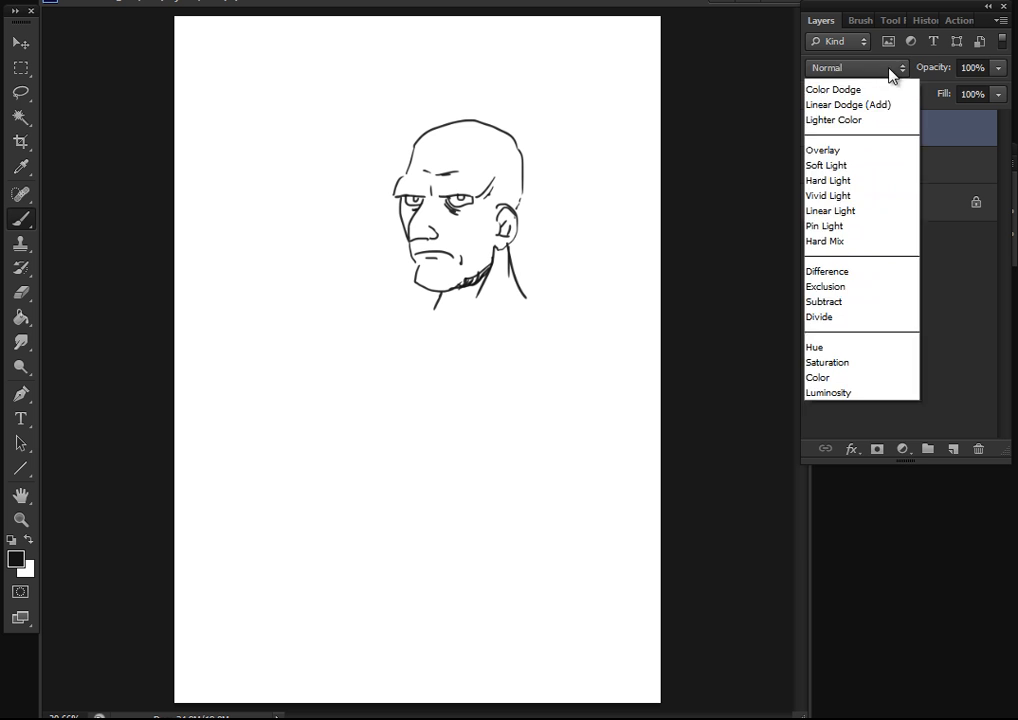
left_click(866, 151)
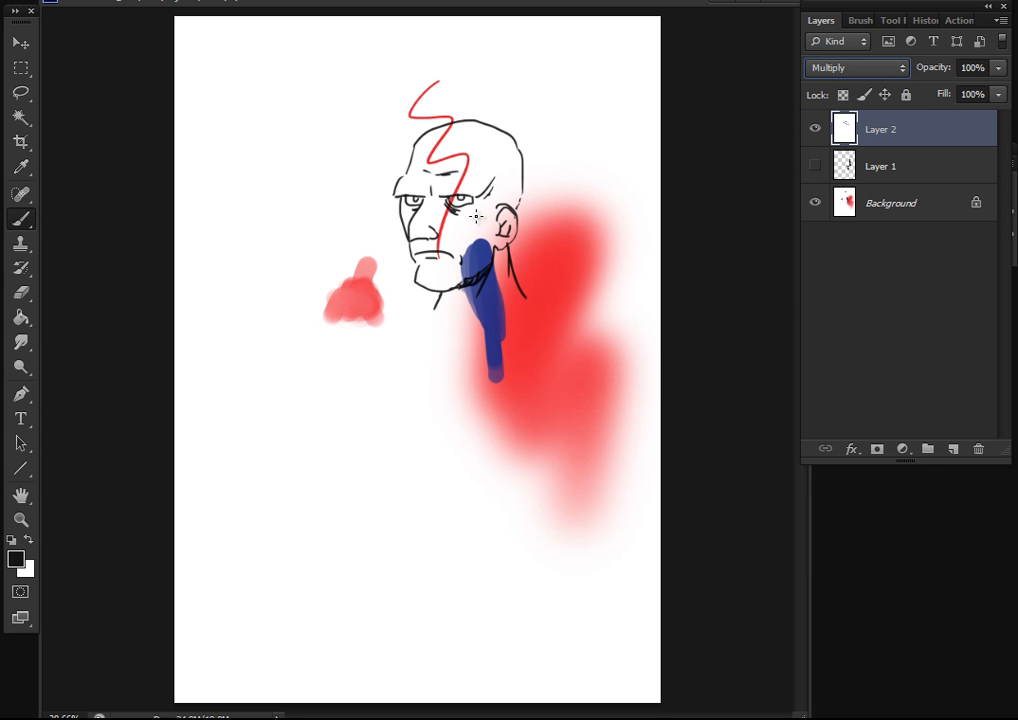
key("v")
mouse_move(543, 279)
left_mouse_down()
mouse_move(438, 380)
mouse_move(418, 507)
left_mouse_up()
Add a layer between Layer 1 and Layer 2, and paint over the face beneath the line sketch with a smaller brush and sampled colours
left_click(879, 170)
left_click(952, 448)
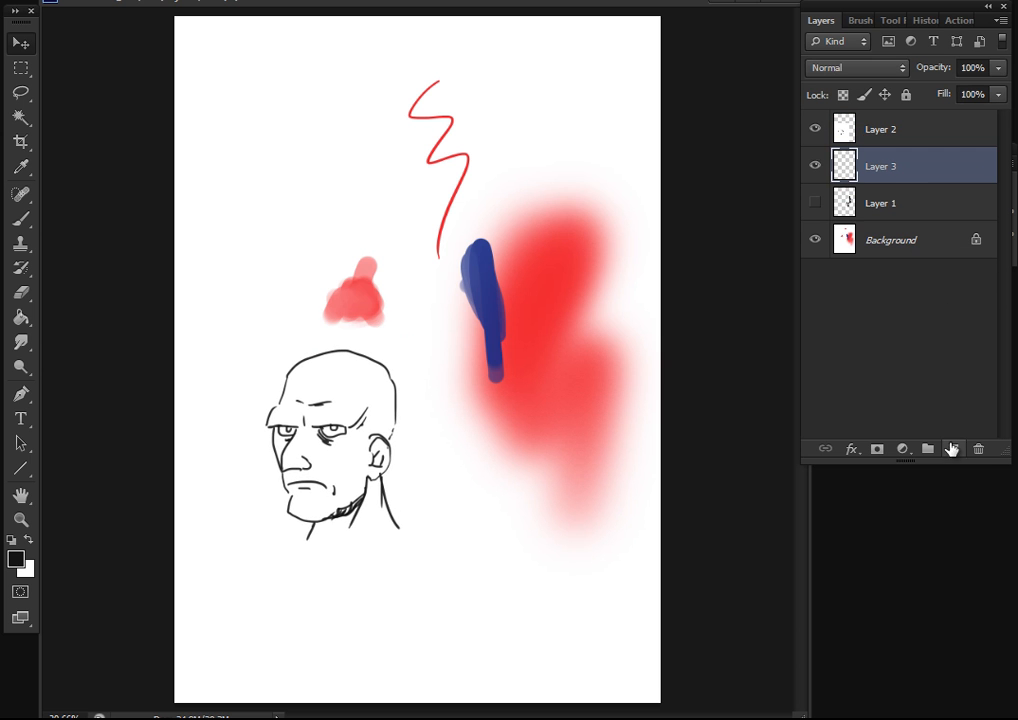
key("b")
mouse_move(345, 424)
left_mouse_down()
mouse_move(338, 440)
mouse_move(338, 365)
mouse_move(292, 378)
mouse_move(281, 424)
mouse_move(309, 409)
mouse_move(322, 372)
left_mouse_up()
key("bracketleft")
key("bracketleft")
key("bracketleft")
left_click(356, 434, "alt")
mouse_move(330, 430)
left_mouse_down()
mouse_move(343, 431)
mouse_move(339, 386)
mouse_move(376, 391)
mouse_move(352, 360)
mouse_move(386, 382)
mouse_move(362, 455)
mouse_move(356, 413)
left_mouse_up()
left_click(320, 411, "alt")
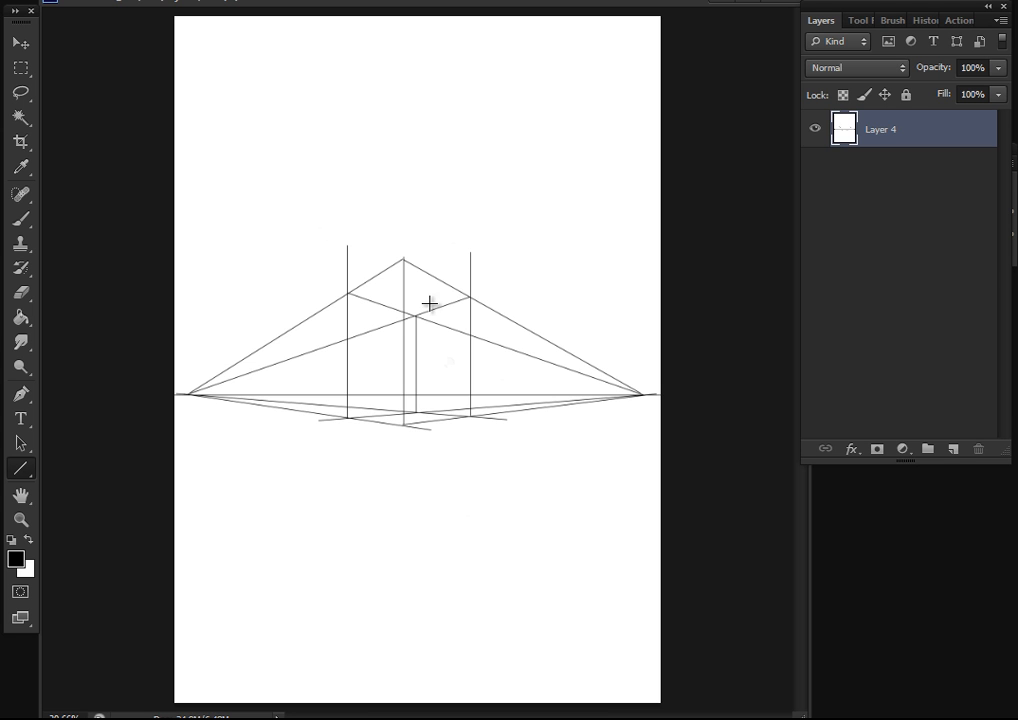
Add a layer above the perspective construction lines, toggle the visibility of Layer 4, and make Layer 5 active
left_click(953, 449)
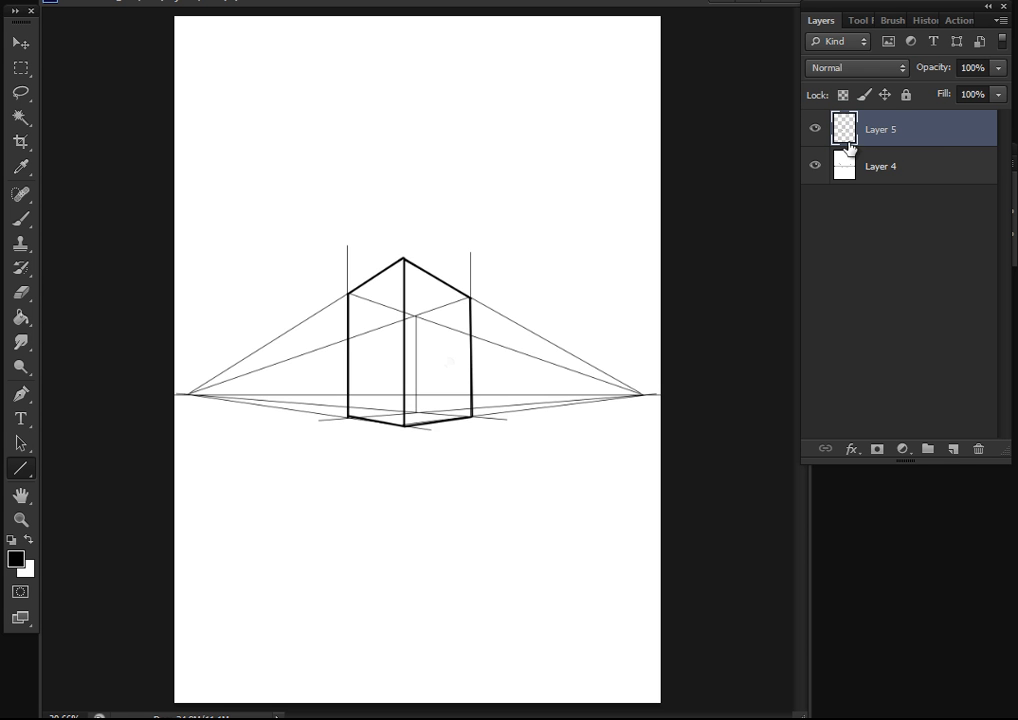
left_click(815, 166)
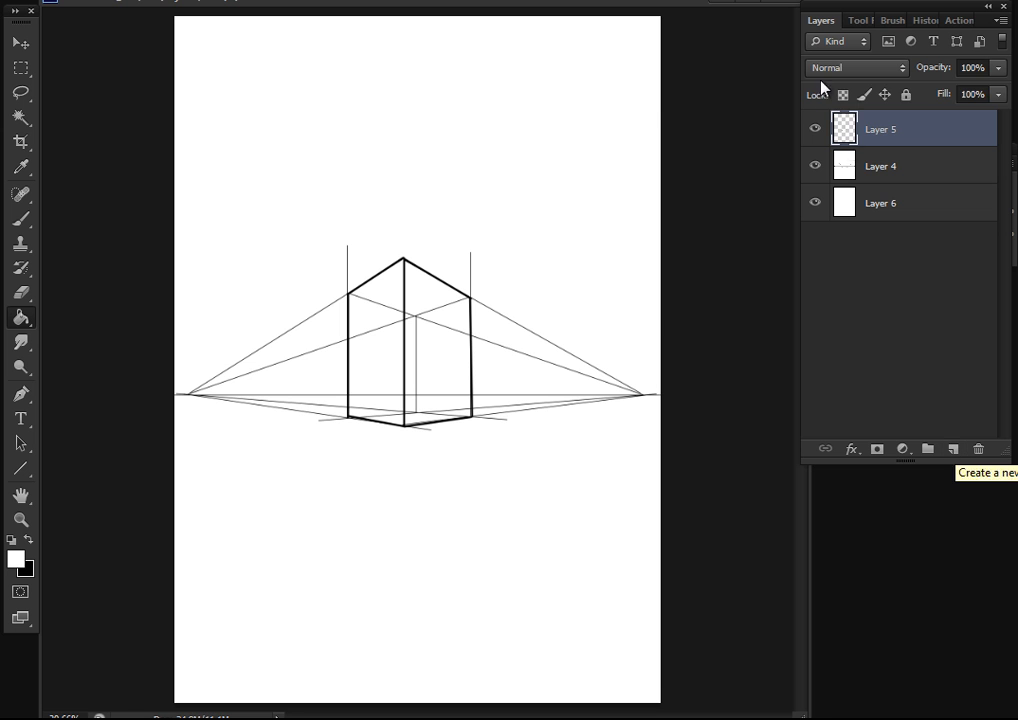
left_click(868, 166)
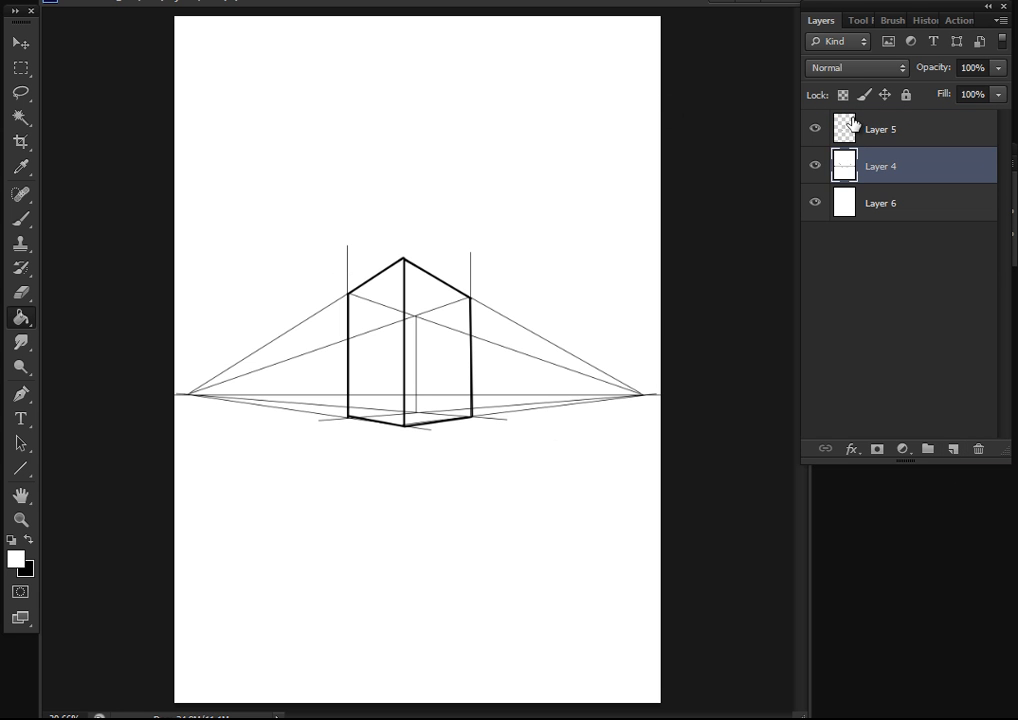
left_click(854, 129)
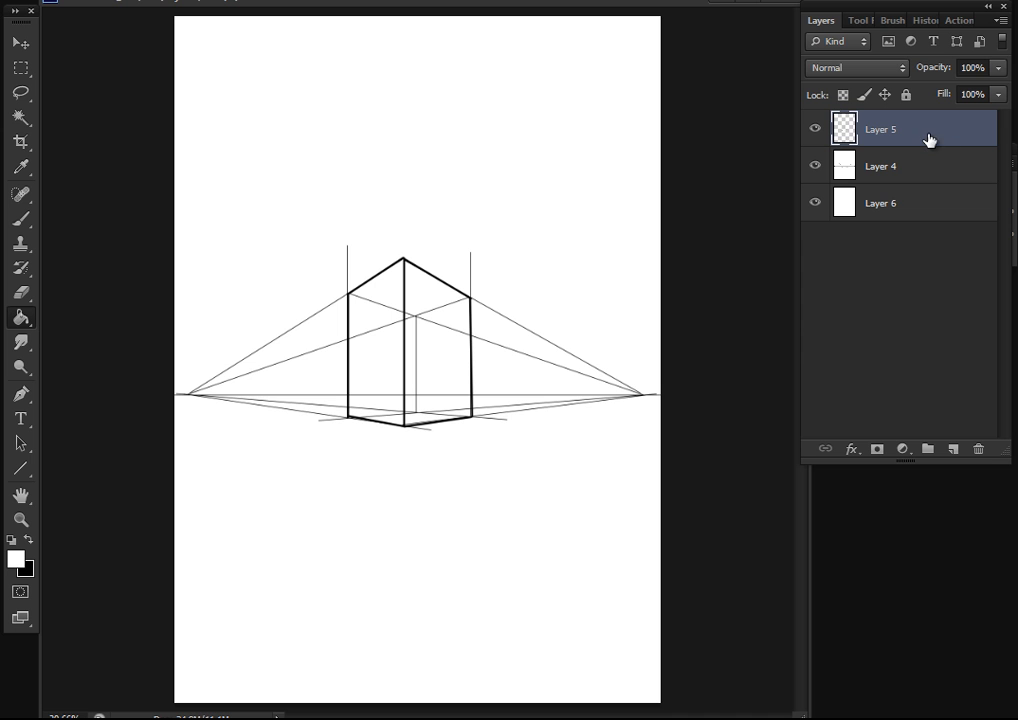
Select a roughly square area in the blank space above and left of the box with the Rectangular Marquee tool
left_click(23, 70)
left_click_drag(242, 102, 330, 189)
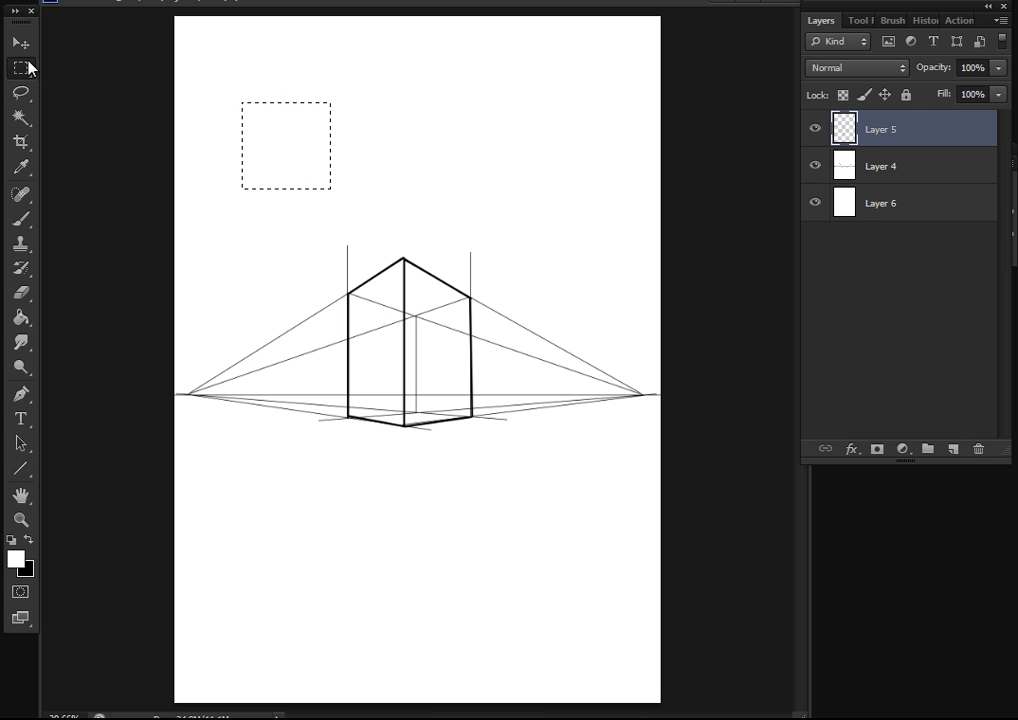
right_click(30, 68)
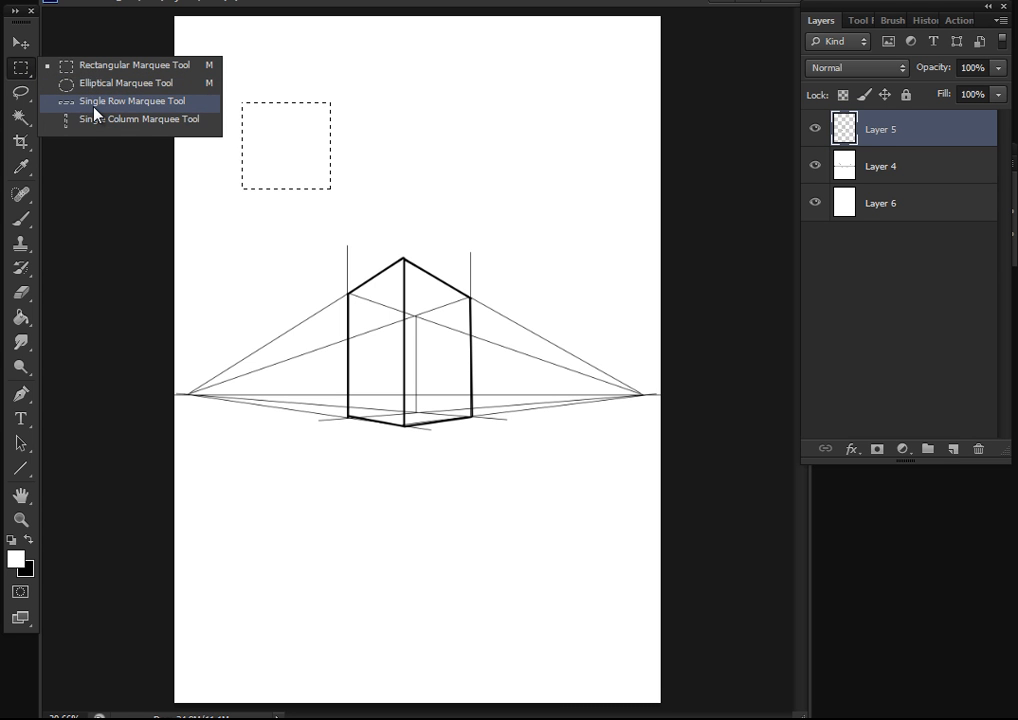
left_click(77, 64)
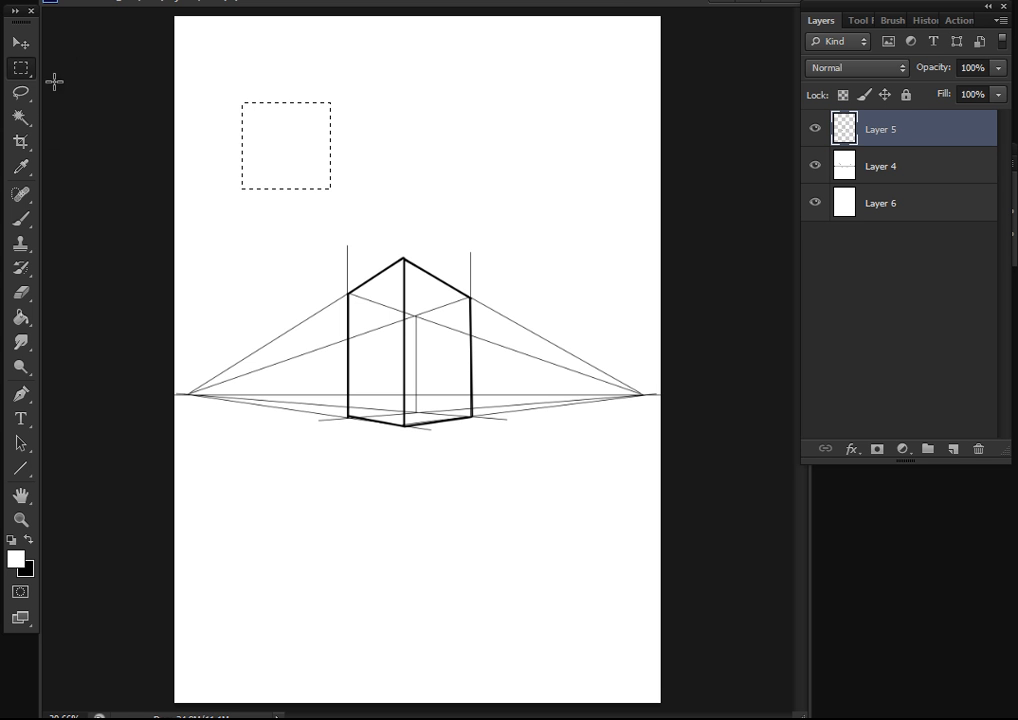
Select a large wavy free-form area enclosing most of the box with the Lasso tool
left_click(21, 93)
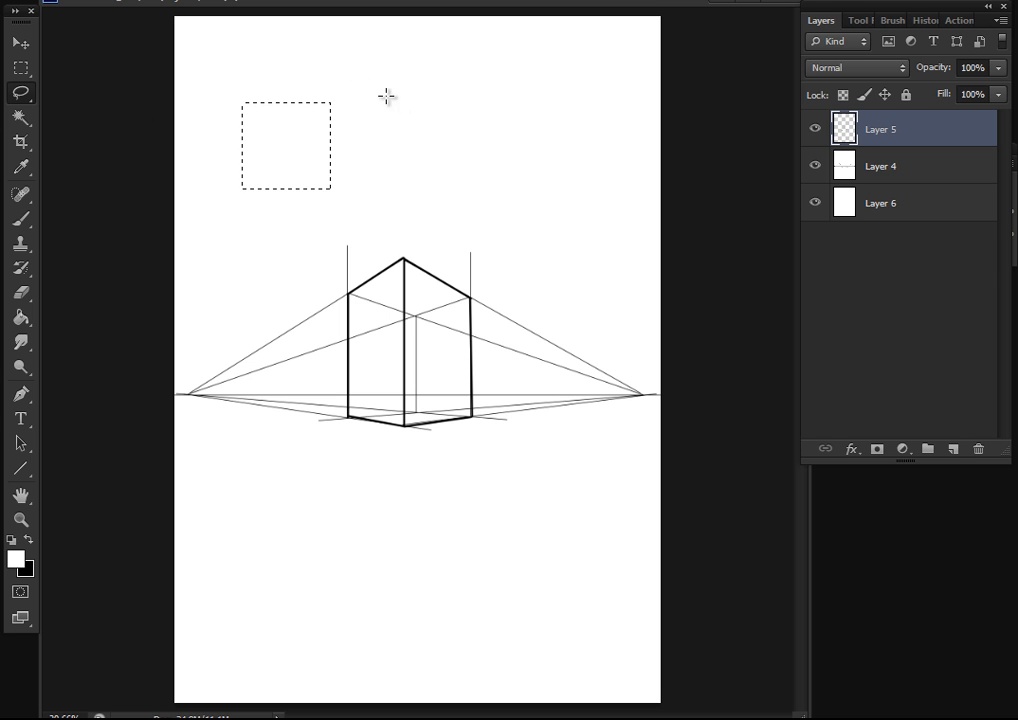
mouse_move(372, 123)
left_mouse_down()
mouse_move(599, 230)
mouse_move(424, 385)
mouse_move(251, 342)
mouse_move(345, 221)
mouse_move(379, 195)
mouse_move(260, 135)
left_mouse_up()
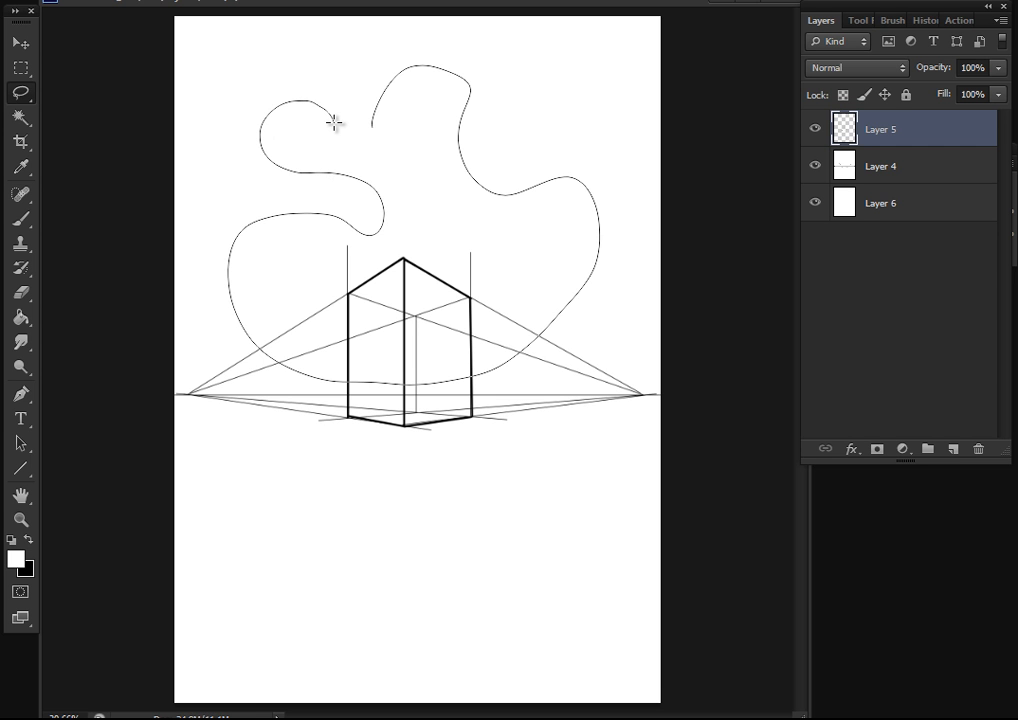
left_click_drag(334, 122, 335, 123)
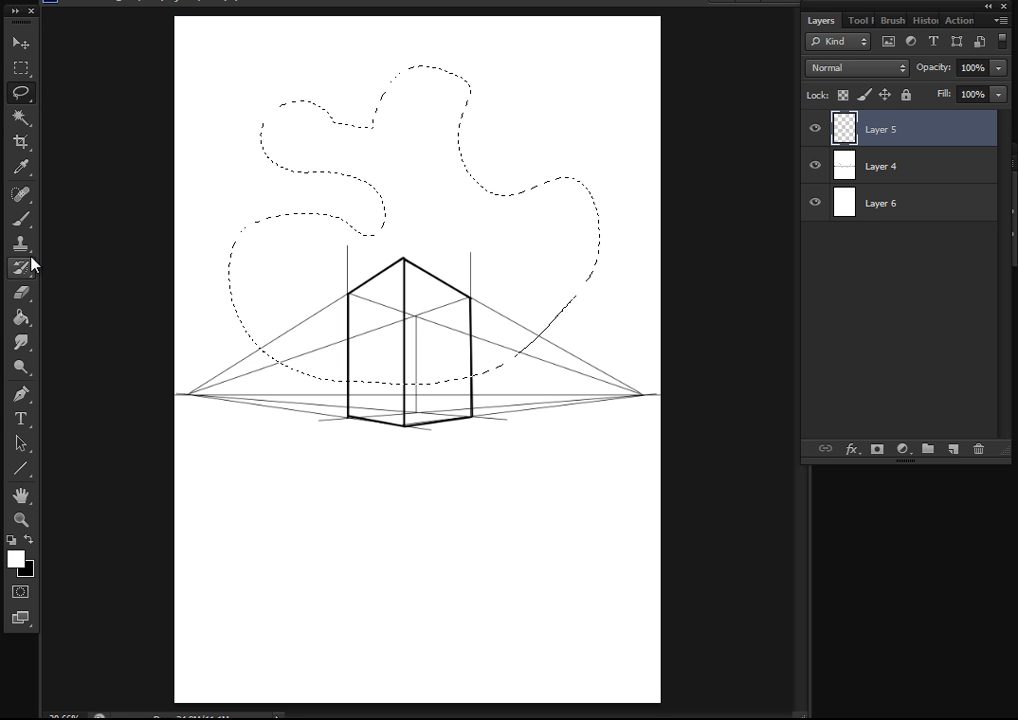
Add a new layer above Layer 5 and fill the free-form selection on it with black
left_click(953, 450)
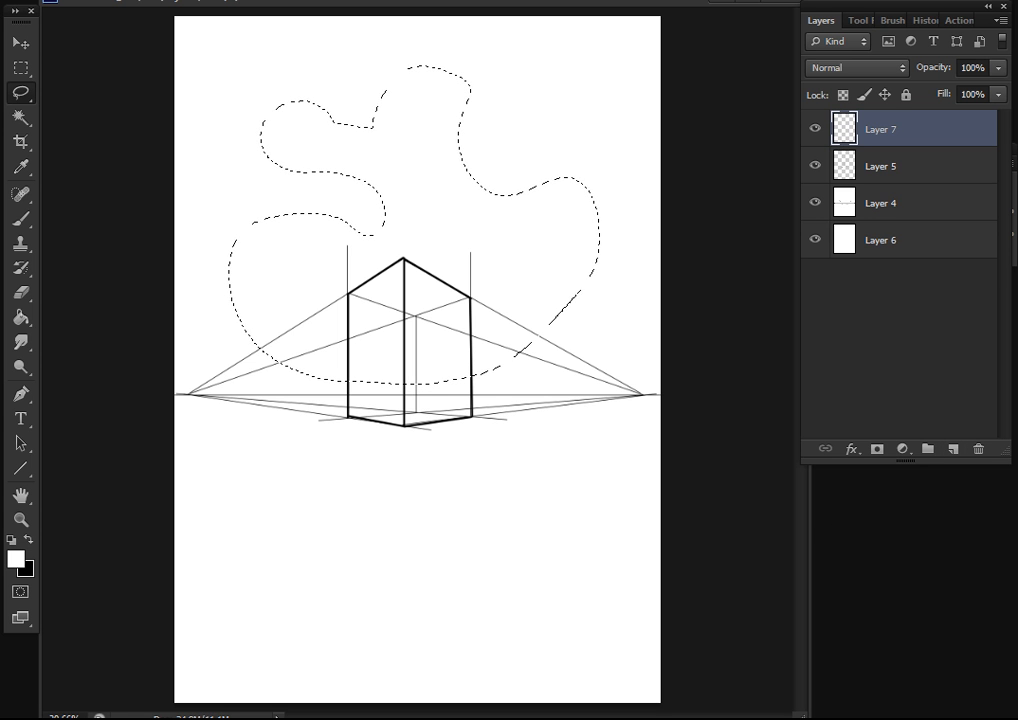
left_click(20, 318)
left_click(28, 539)
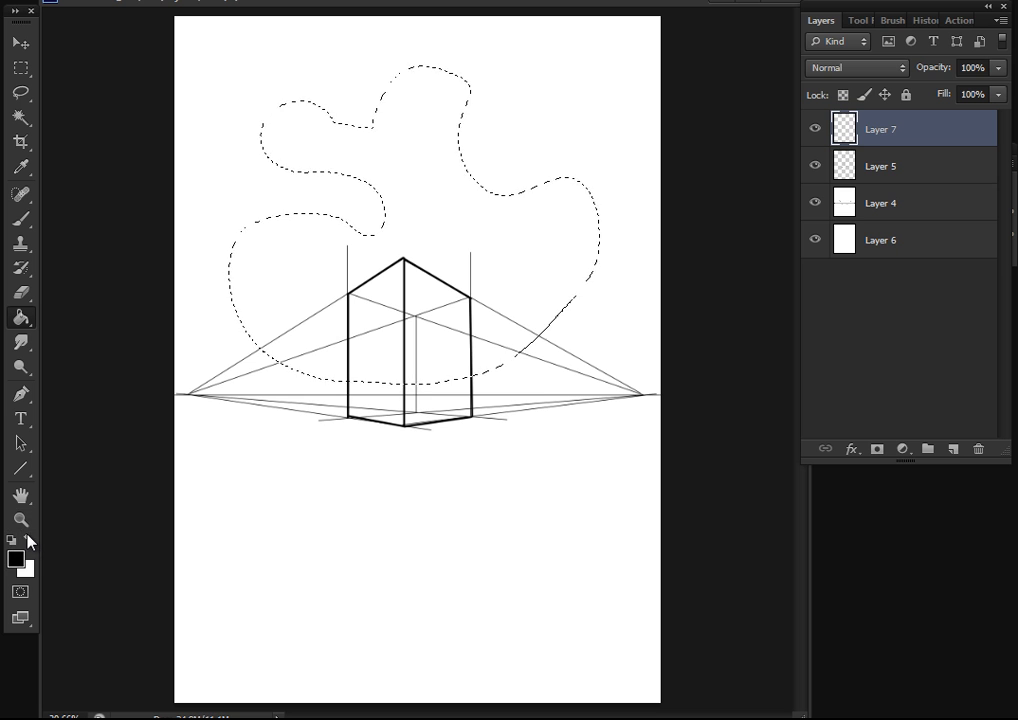
left_click(439, 234)
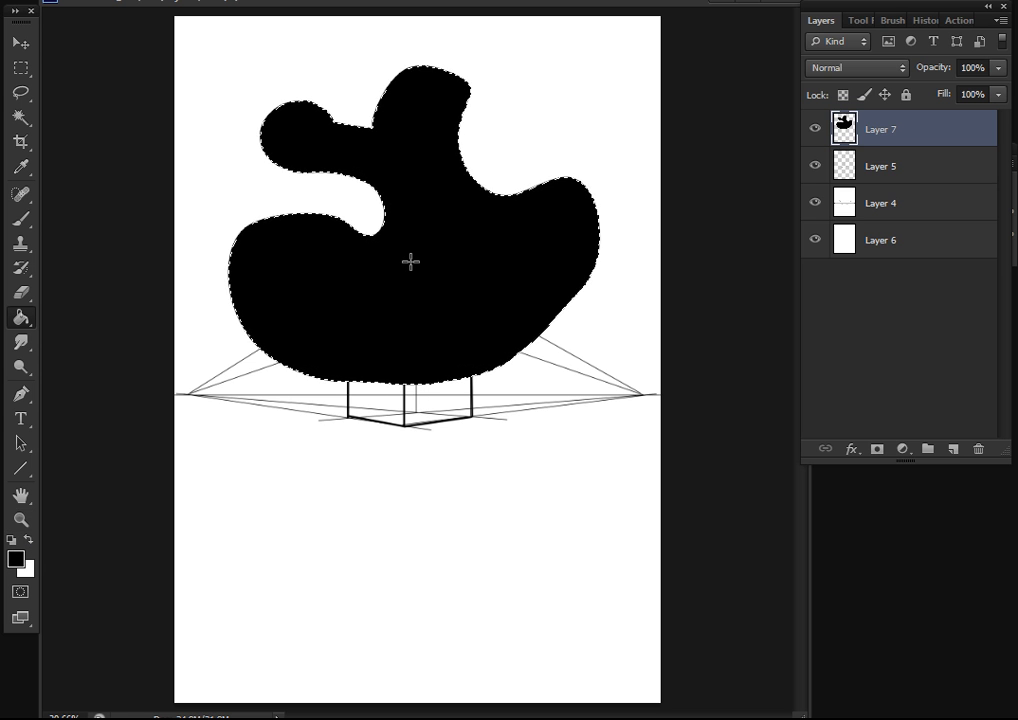
Undo the black fill and shade the free-form selection in black from its right side with a soft 700 px brush
key("ctrl+z")
key("b")
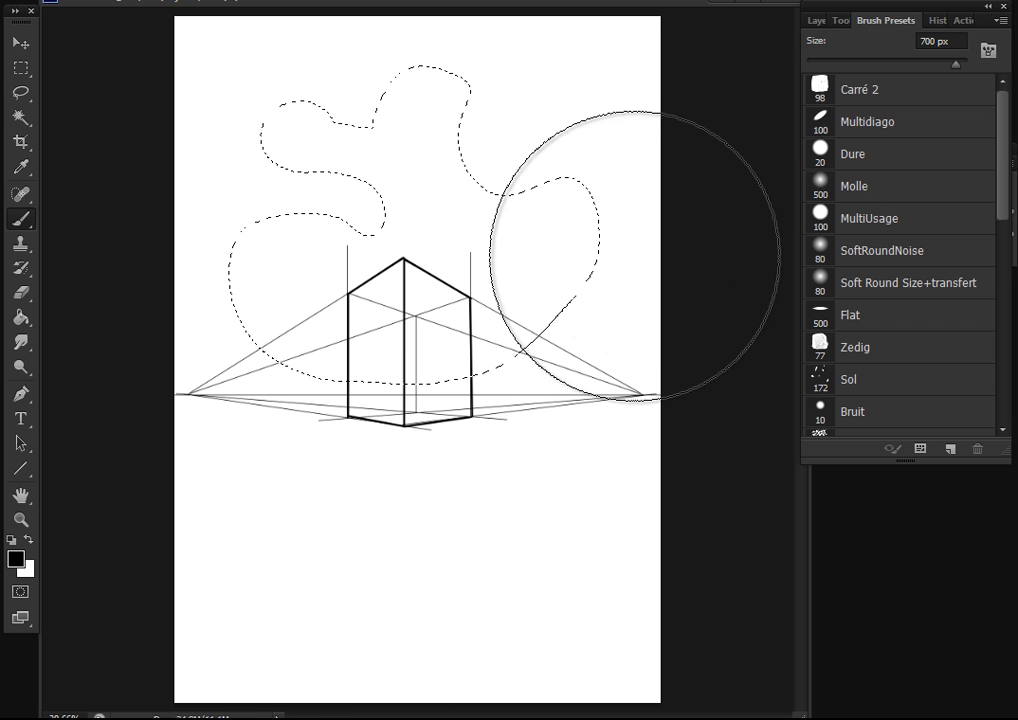
mouse_move(635, 255)
left_mouse_down()
mouse_move(633, 181)
mouse_move(640, 235)
mouse_move(580, 310)
mouse_move(641, 198)
left_mouse_up()
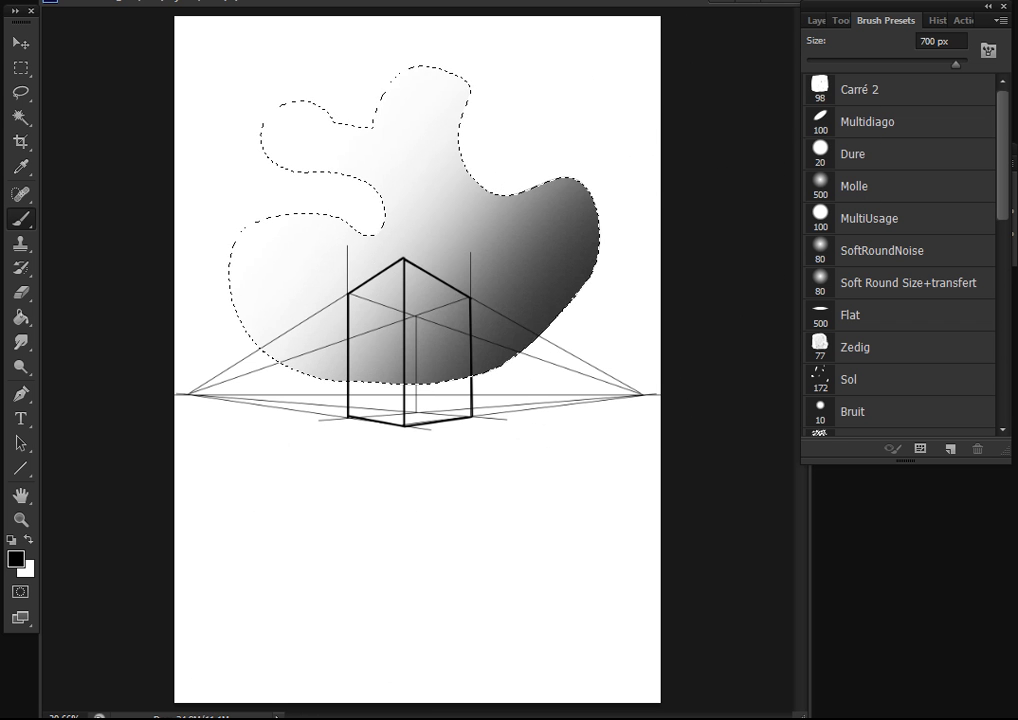
Deselect the shaded area, and undo back past the shading and the added layer to the free-form selection
key("ctrl+d")
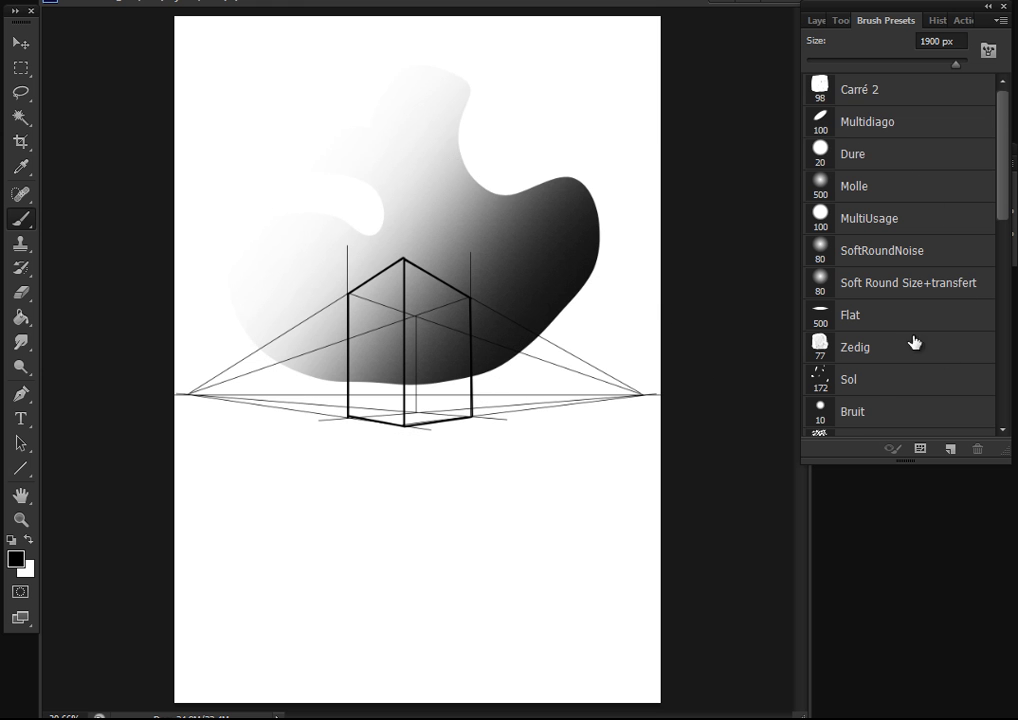
key("ctrl+z")
key("ctrl+d")
key("ctrl+alt+z")
key("ctrl+alt+z")
key("ctrl+alt+z")
key("ctrl+alt+z")
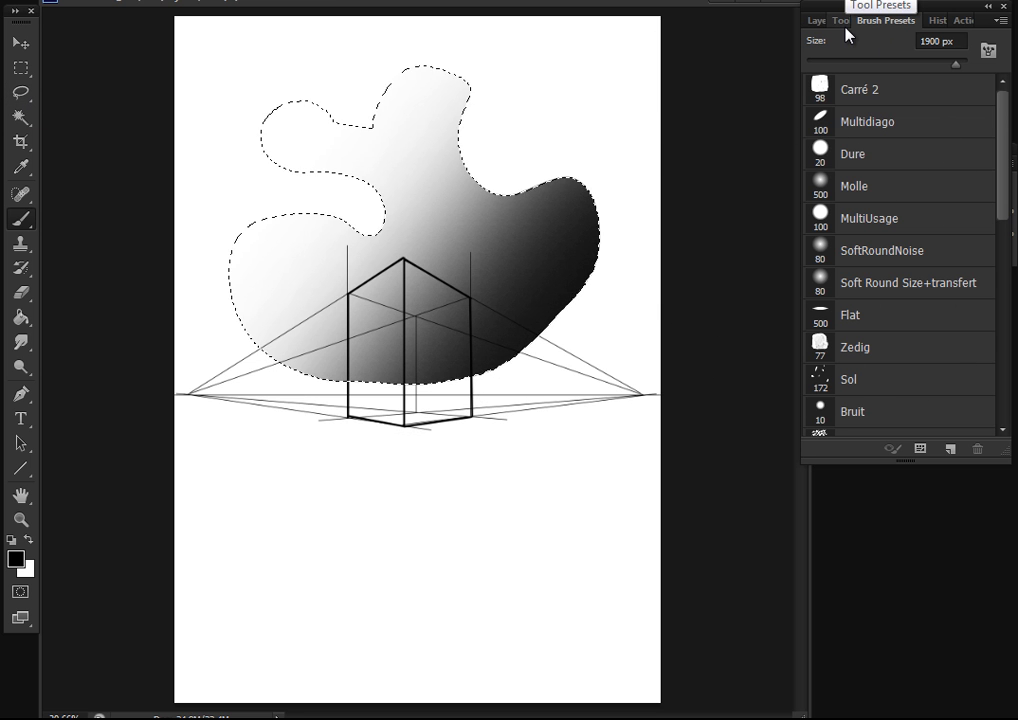
left_click(818, 20)
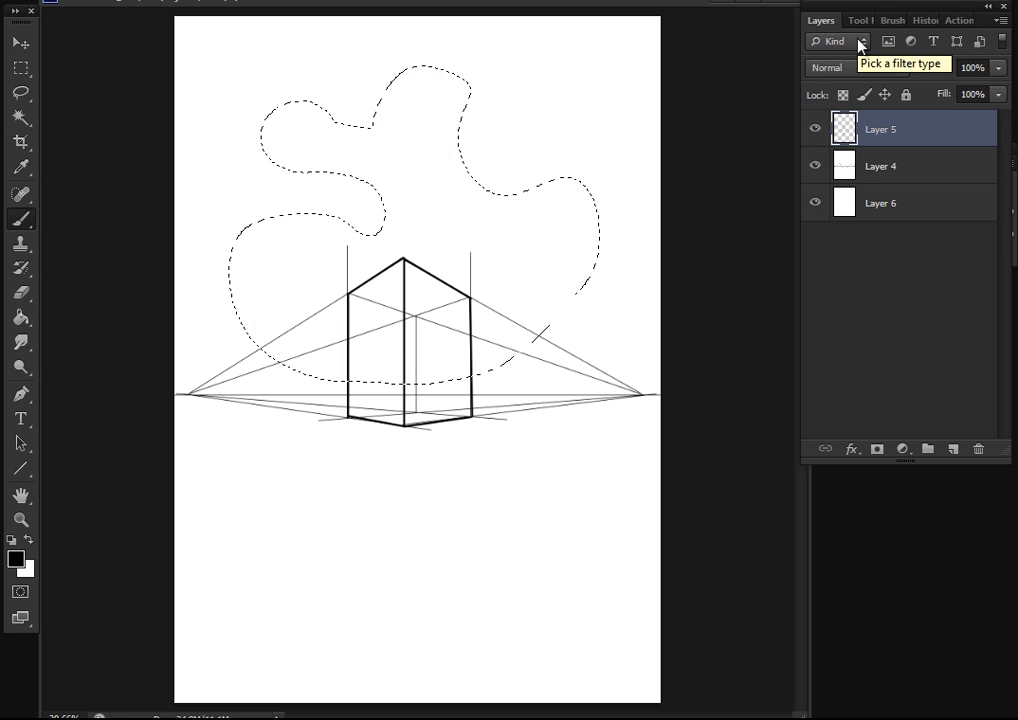
Deselect the free-form area and add a new layer above Layer 4, with the Polygonal Lasso tool active
left_click(24, 101)
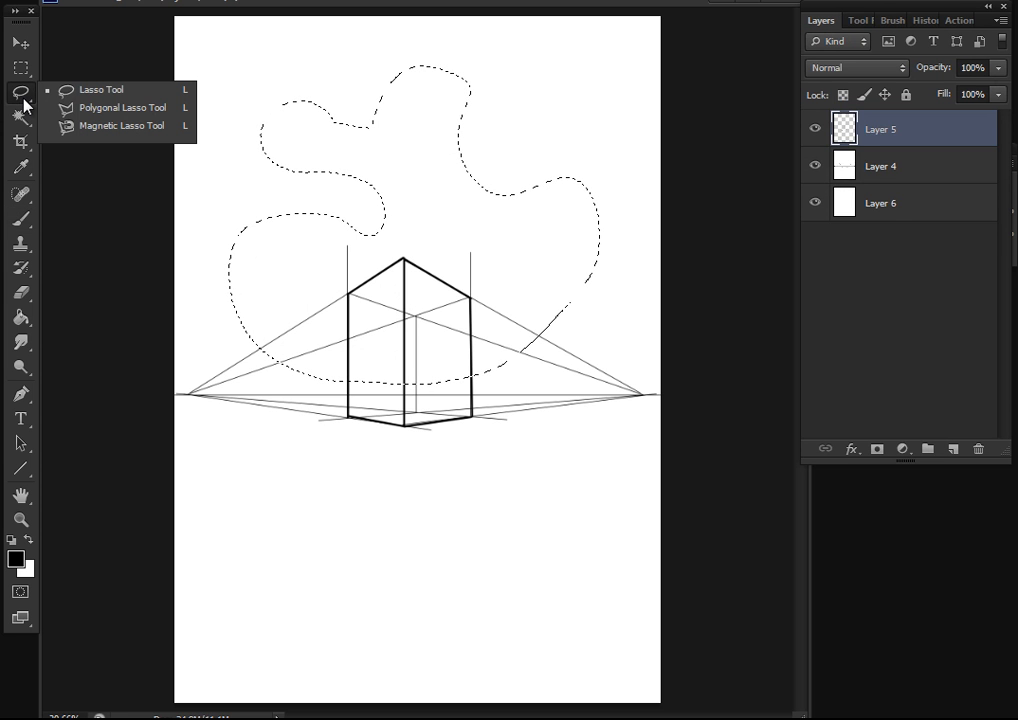
left_click(98, 107)
key("ctrl+d")
left_click(893, 169)
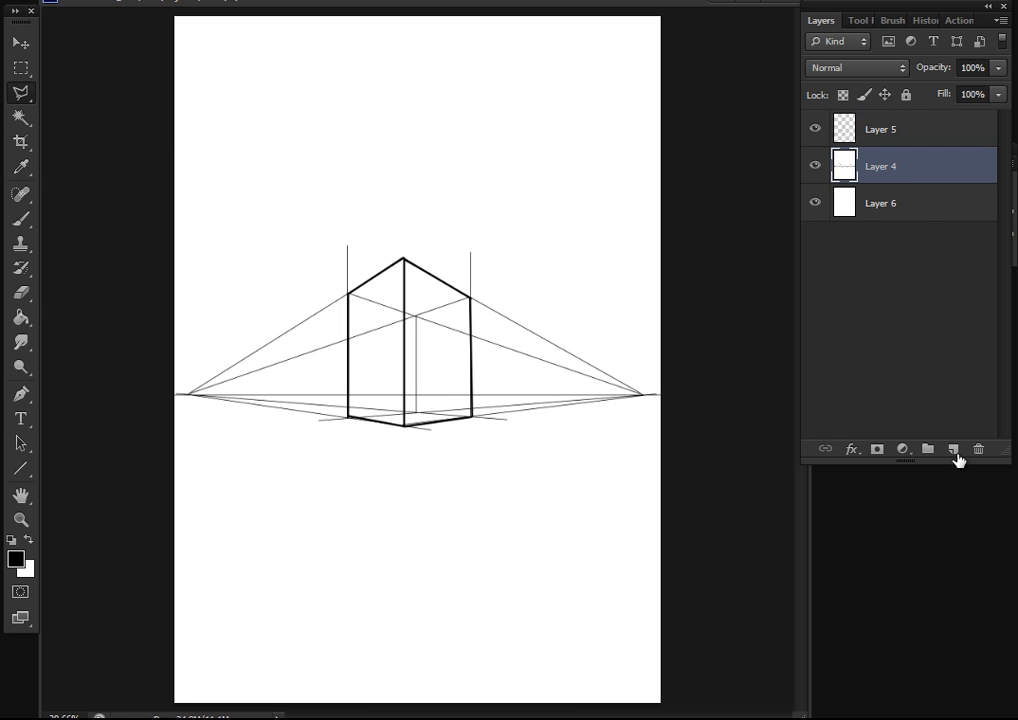
left_click(954, 450)
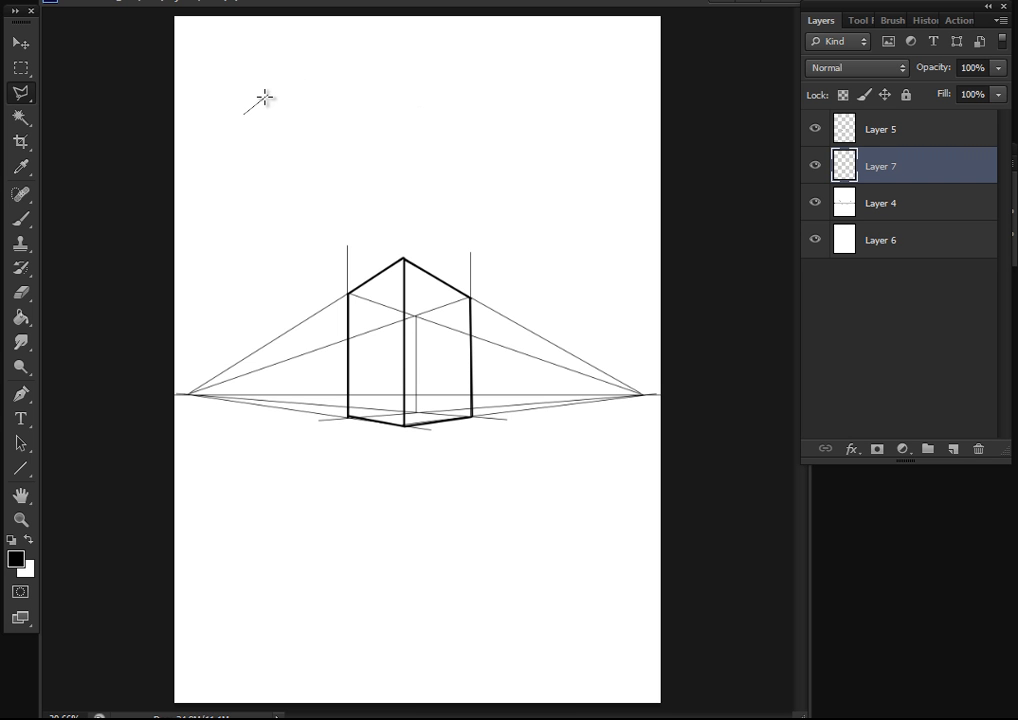
Outline an irregular straight-edged selection with a notched left side in the blank space above the box, and close it
left_click(401, 82)
left_click(472, 192)
left_click(355, 242)
left_click(278, 185)
left_click(350, 143)
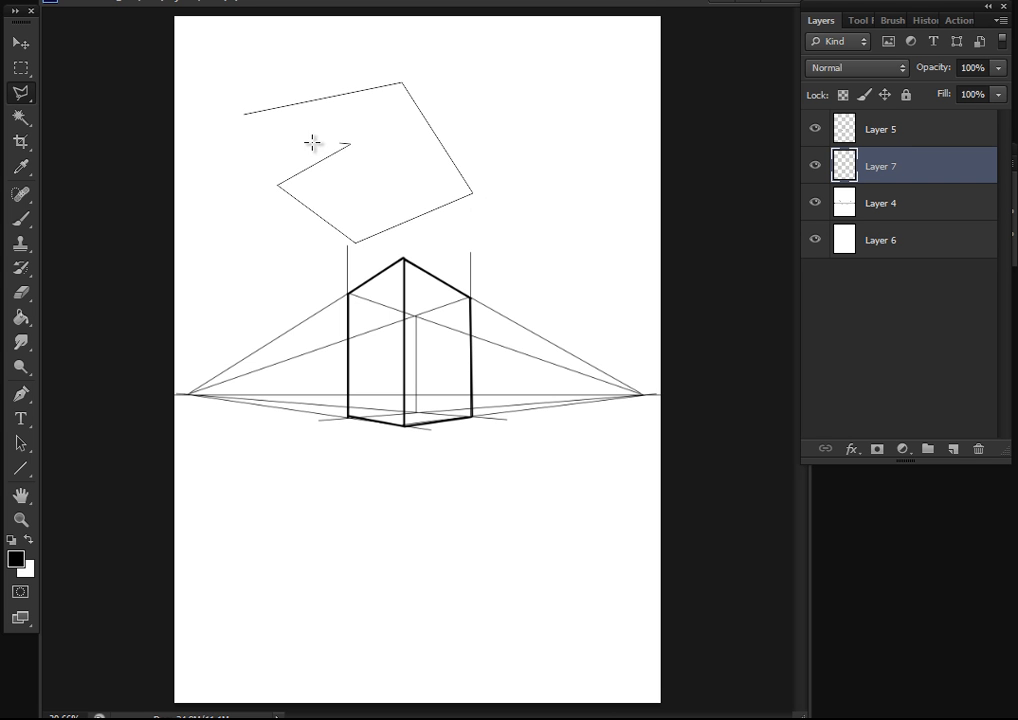
left_click(257, 133)
double_click(218, 154)
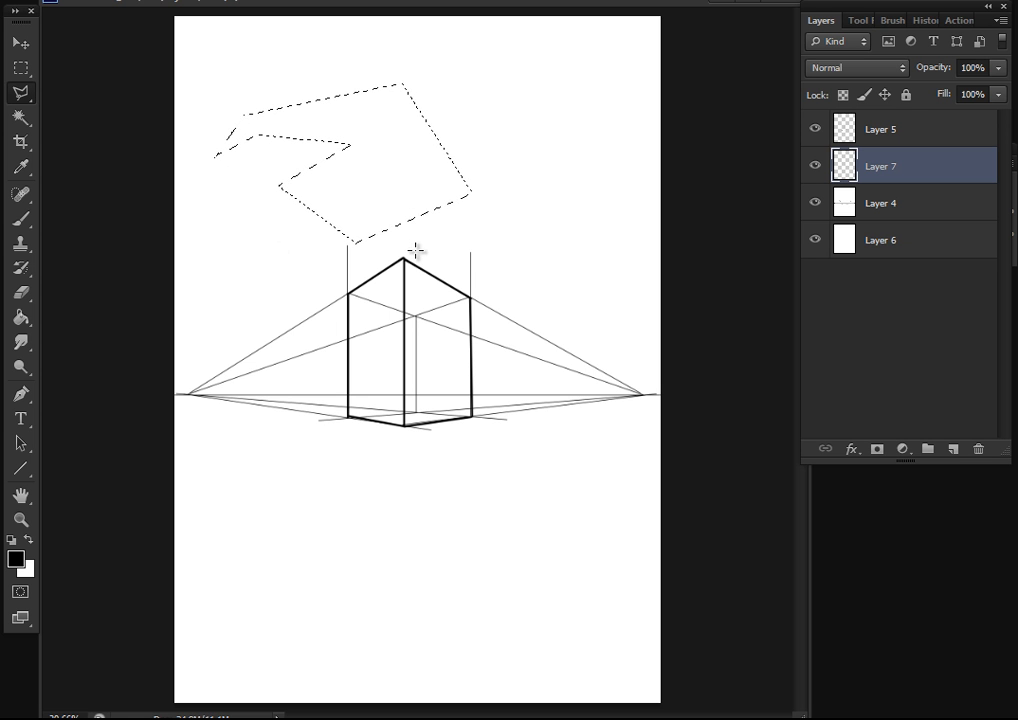
Brush black across the irregular straight-edged selection, and undo both the stroke and the selection
left_click(21, 222)
left_click_drag(393, 341, 434, 534)
key("ctrl+alt+z")
key("ctrl+alt+z")
Outline the box's right face together with a cast-shadow shape on the ground beside it using the Polygonal Lasso
left_click(23, 98)
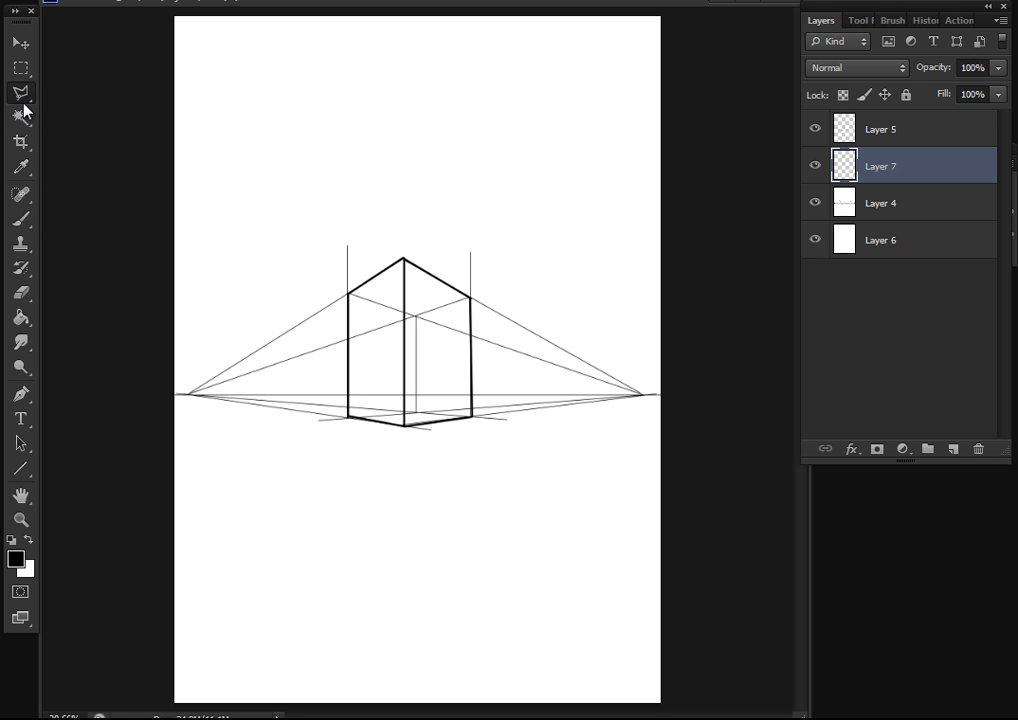
left_click(404, 427)
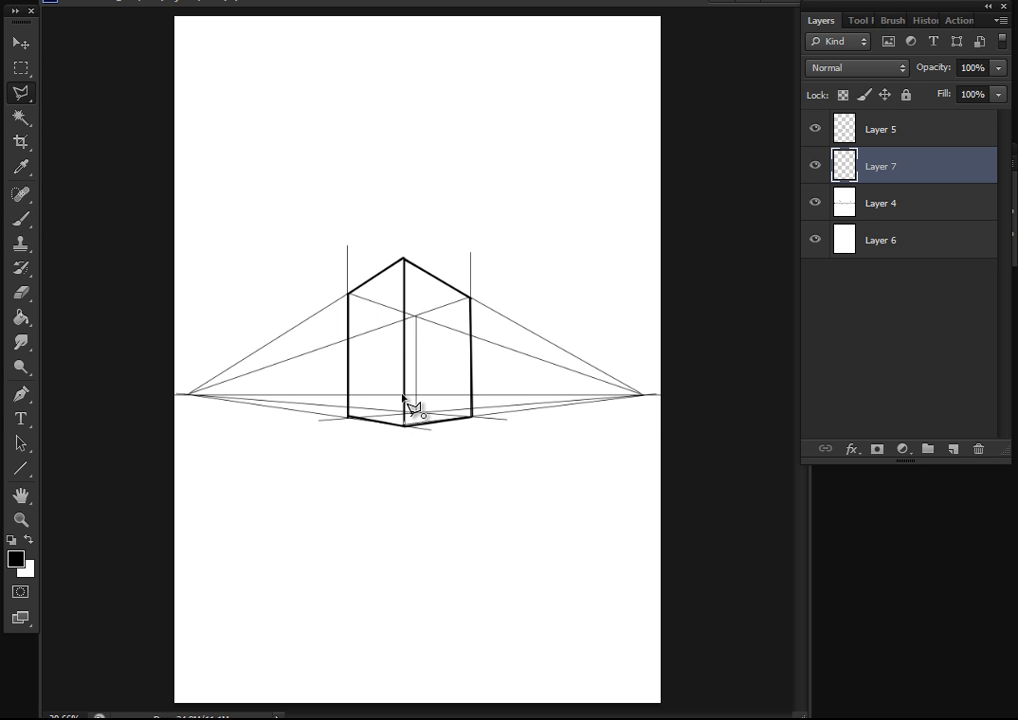
left_click(404, 259)
left_click(471, 298)
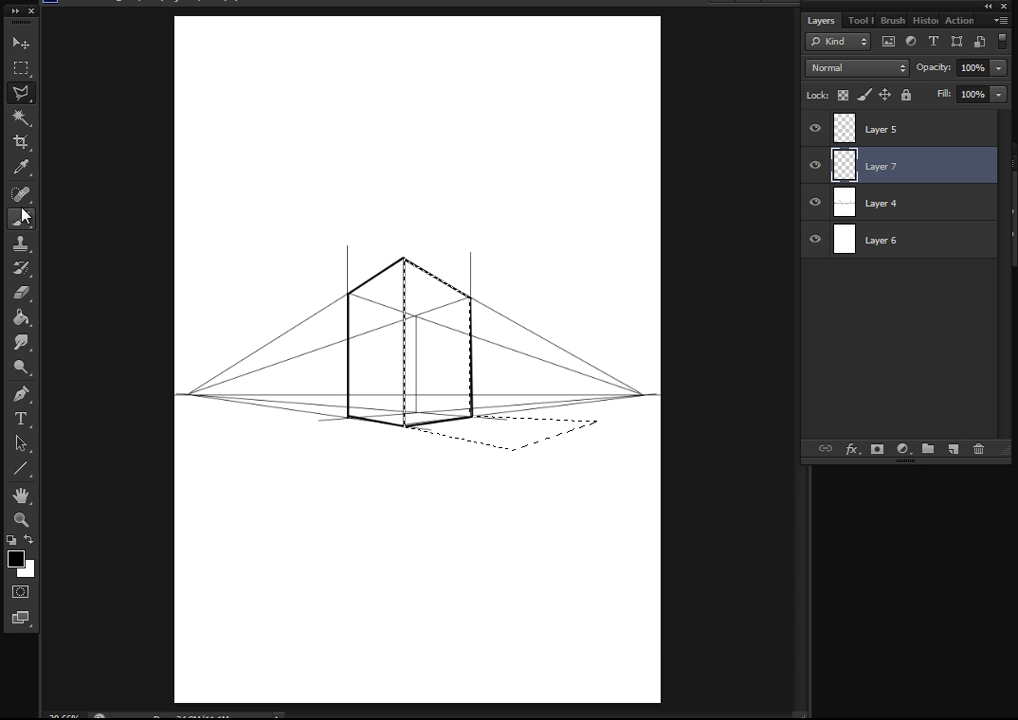
Shade the selected box face and ground shadow grey with the large soft black brush, and deselect
left_click(22, 217)
left_click_drag(464, 349, 520, 430)
key("ctrl+d")
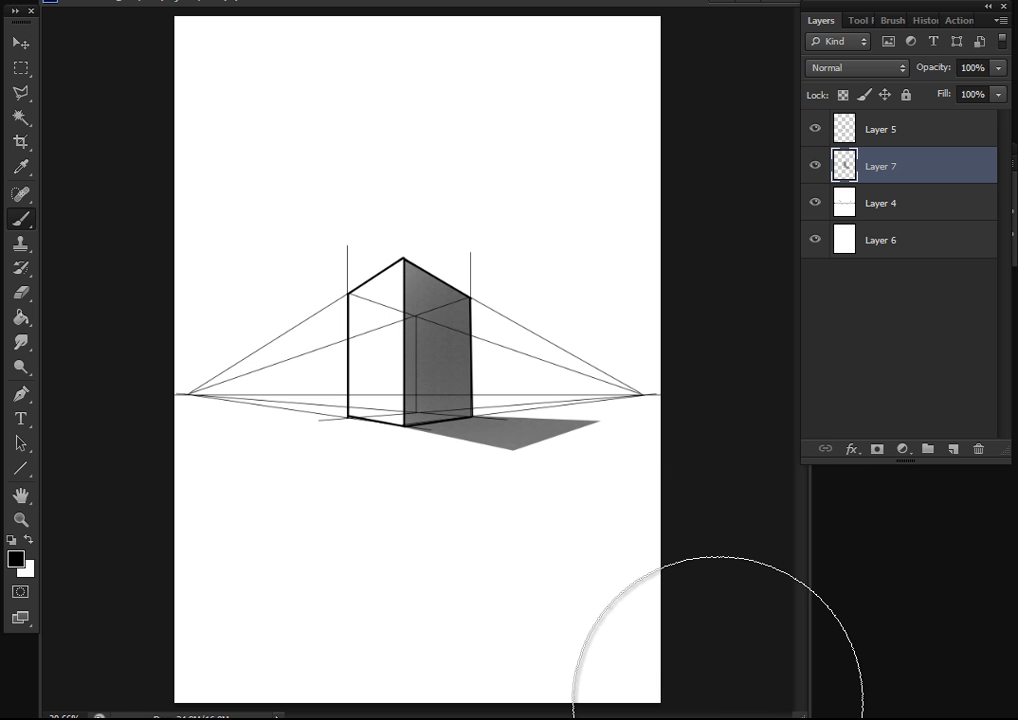
Draw a nearly horizontal 10 px line above the box with the Line tool in Pixels mode, and undo it
left_click(21, 468)
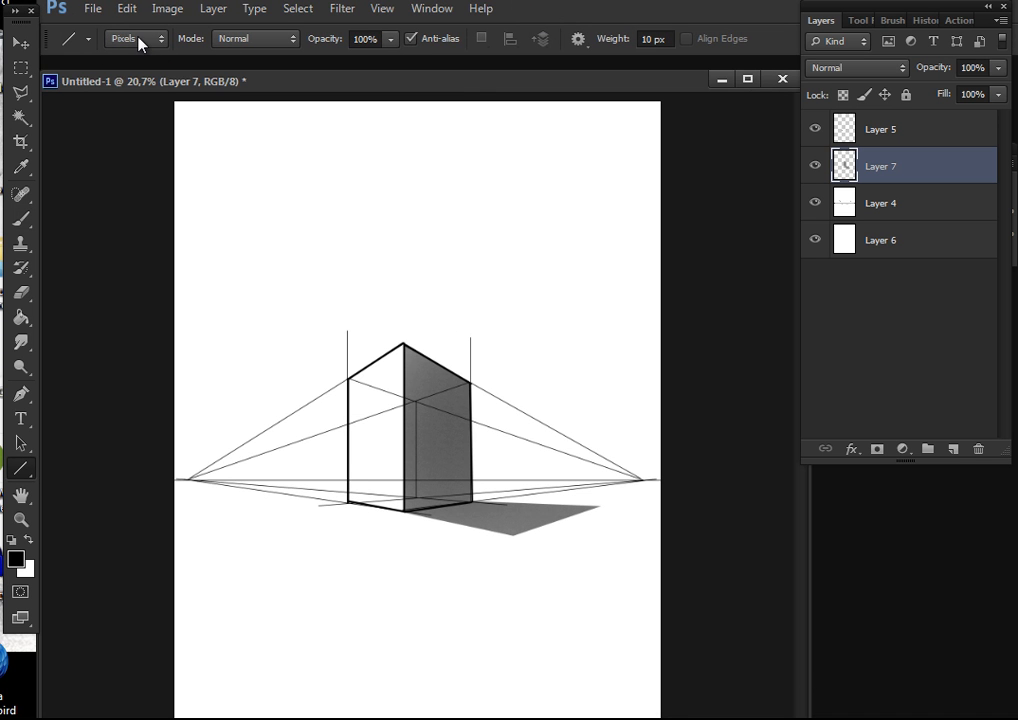
left_click(139, 40)
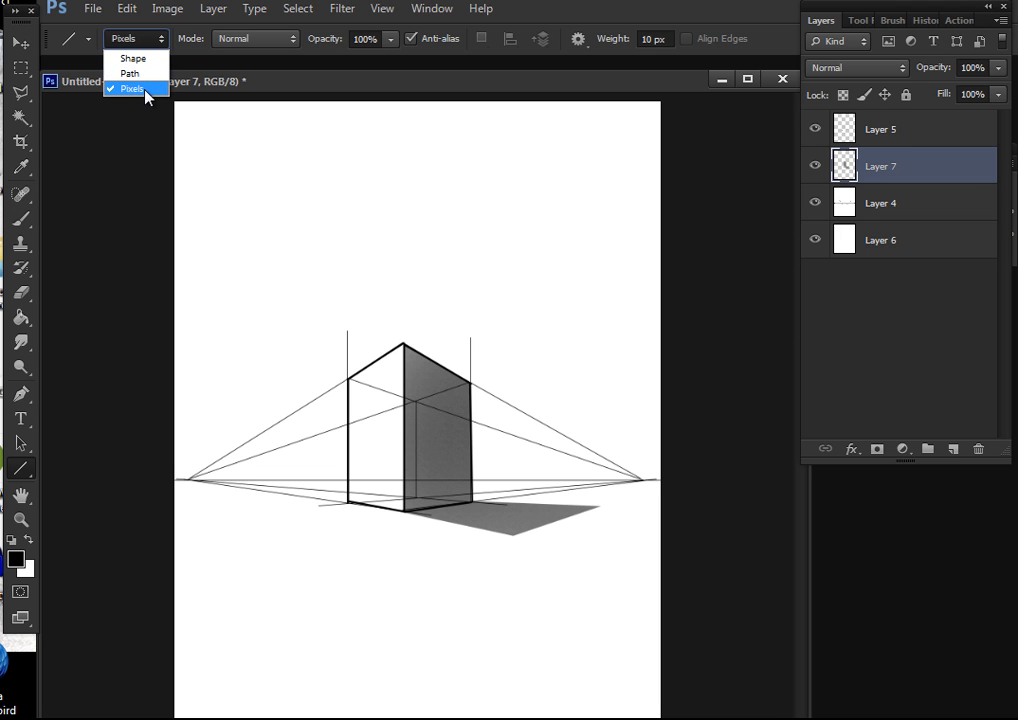
left_click(143, 90)
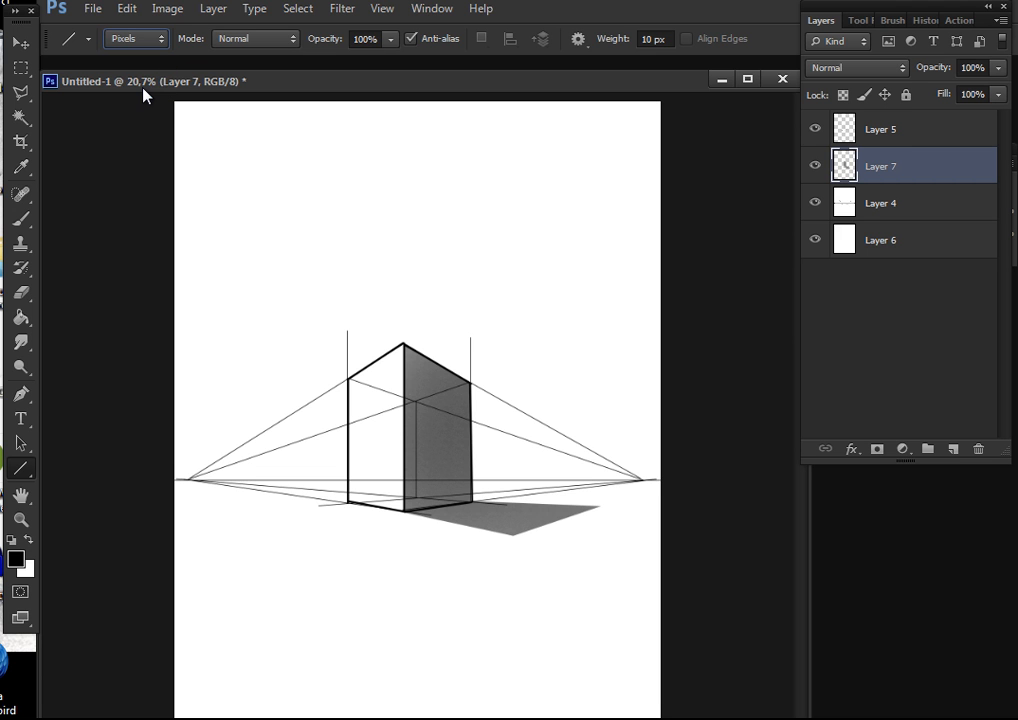
left_click_drag(213, 230, 503, 238)
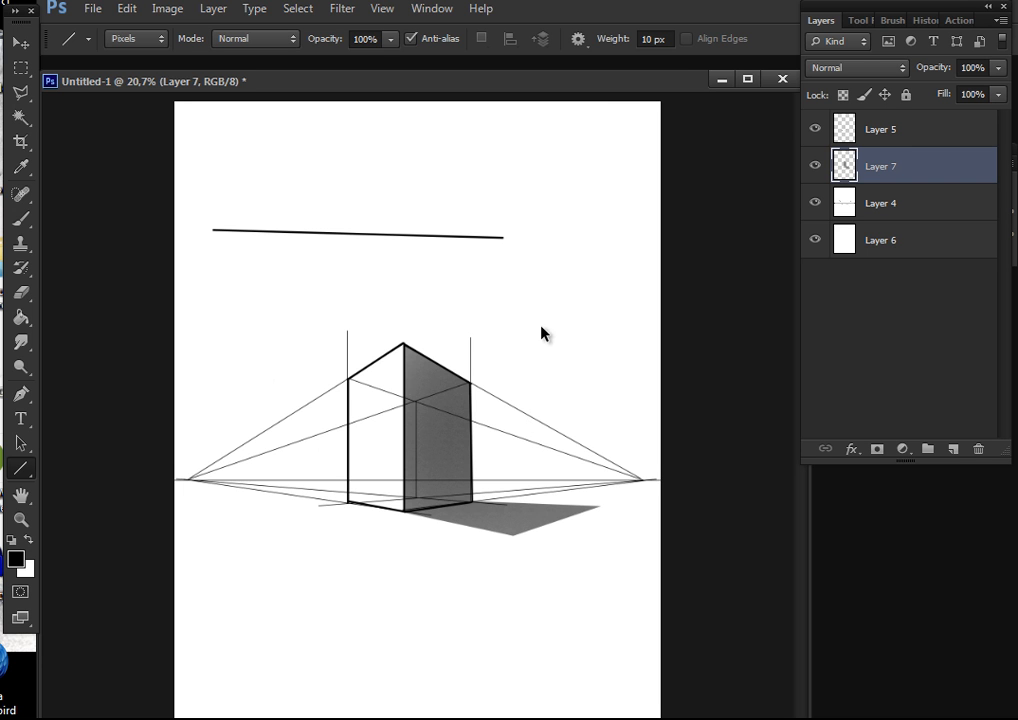
key("ctrl+z")
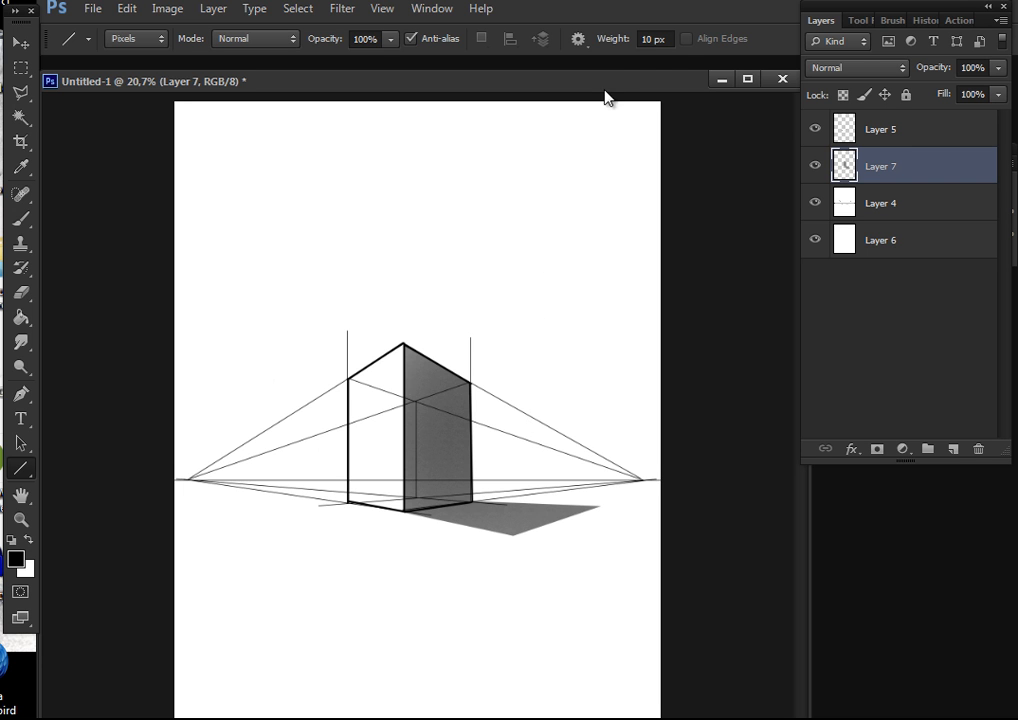
Set the line weight to 100 px, draw a diagonal line above the box, and undo it
left_click(667, 40)
left_click_drag(668, 39, 580, 41)
left_click_drag(234, 174, 515, 289)
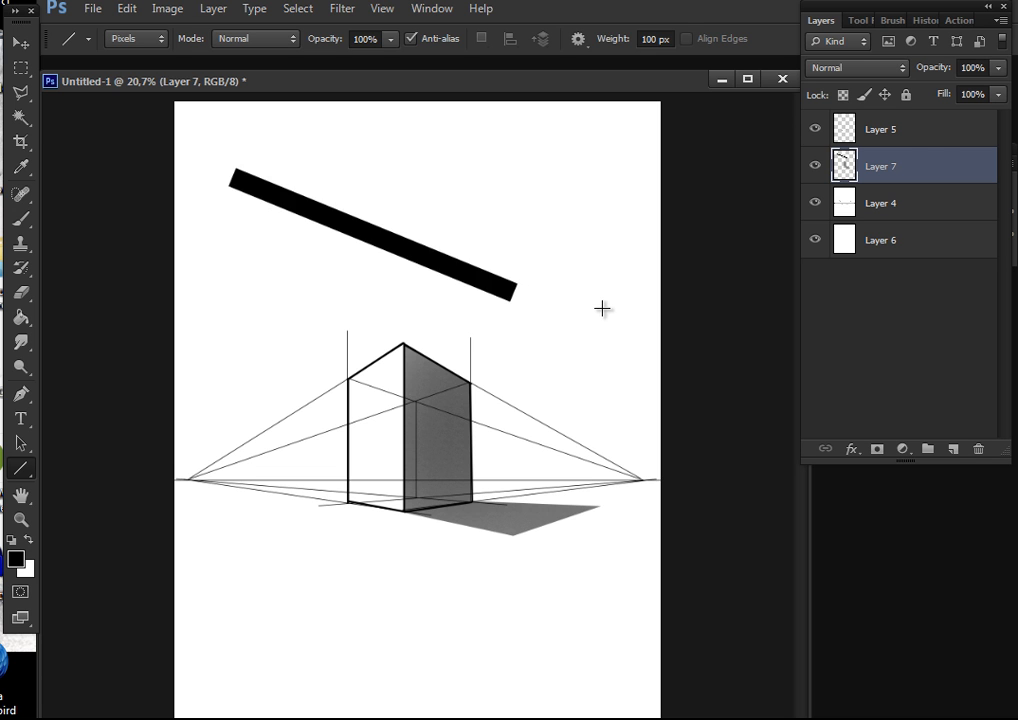
key("ctrl+z")
Set the line weight to 2 px, draw a short sloping line above the box, and undo it
left_click_drag(668, 39, 612, 31)
type("2")
key("Return")
left_click_drag(254, 209, 457, 242)
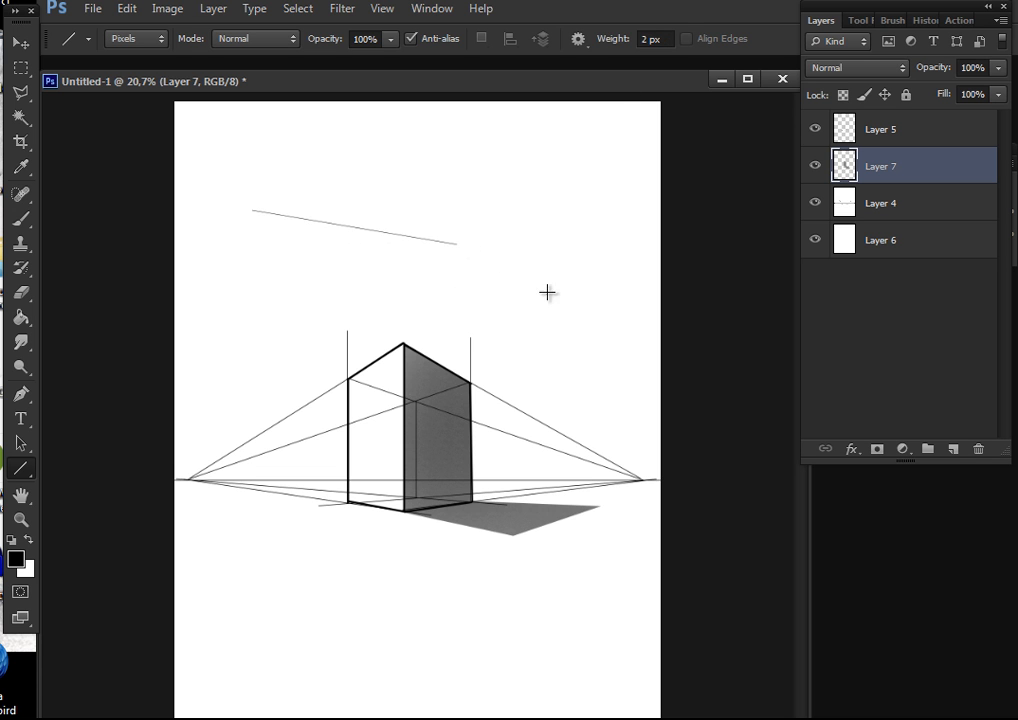
key("ctrl+z")
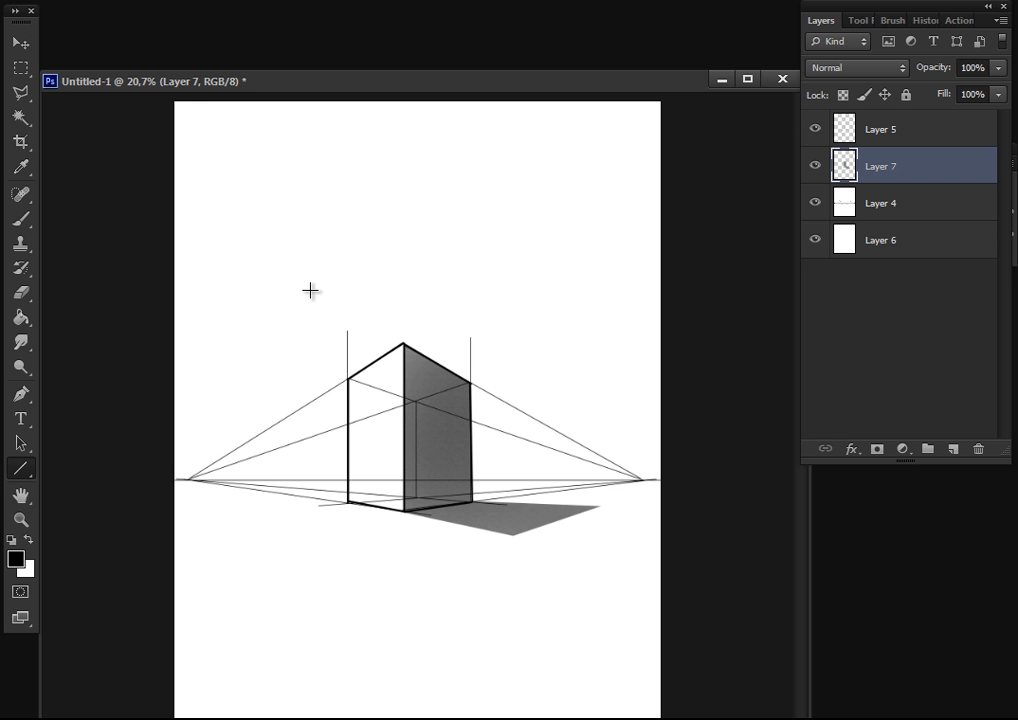
Examine the keyboard shortcuts assigned to tools, including those for brush size and brush hardness
left_click_drag(220, 81, 220, 3)
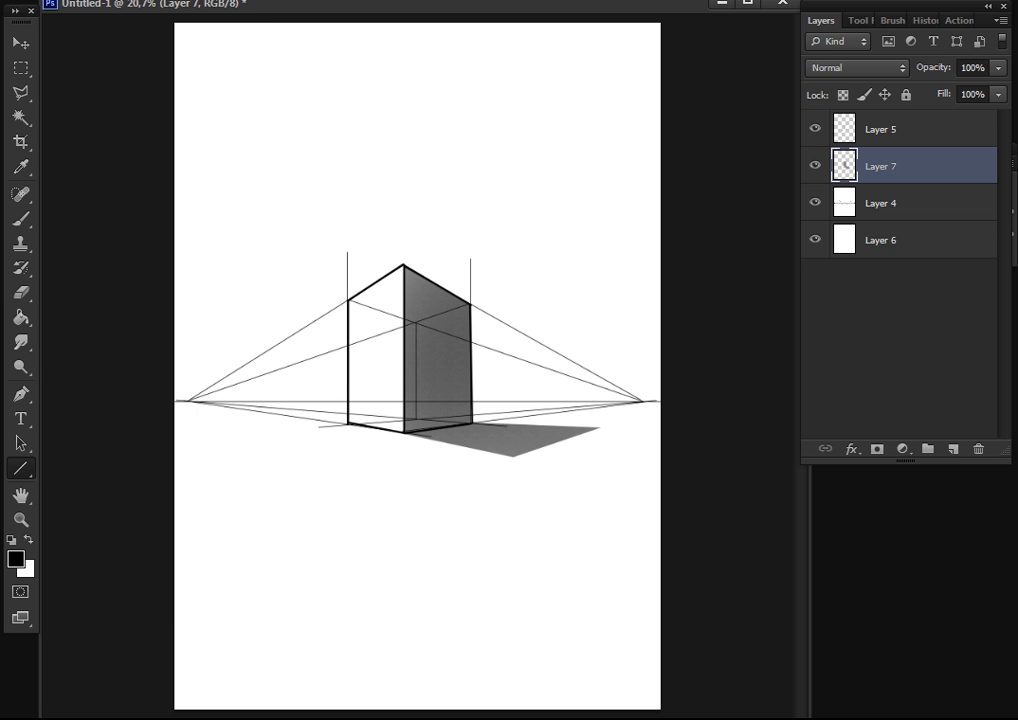
left_click(22, 0)
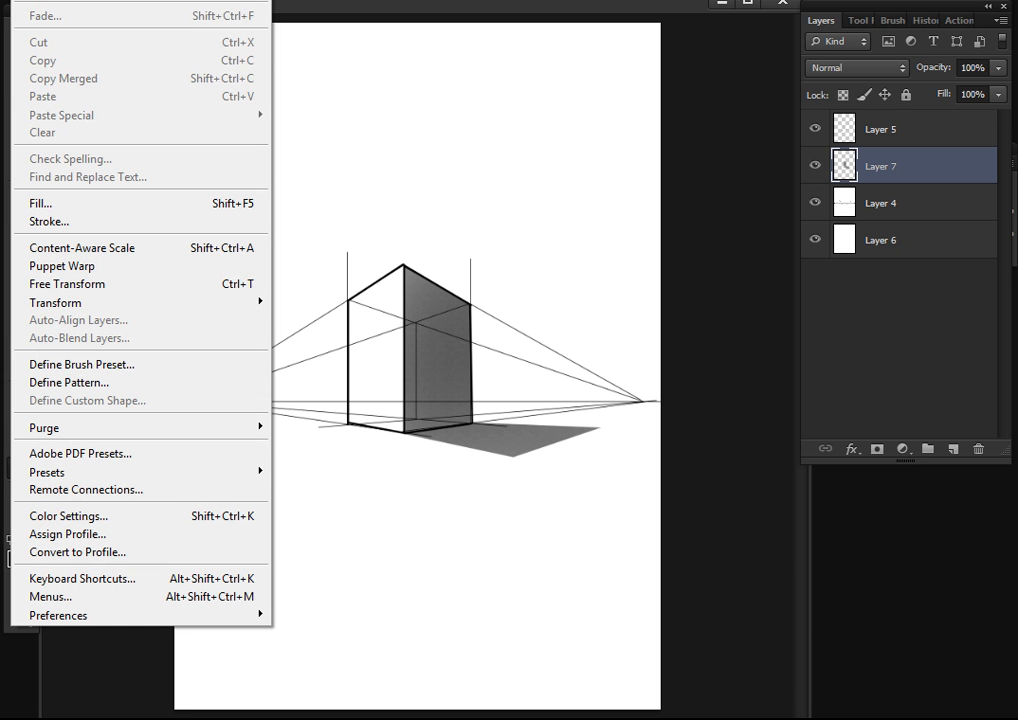
left_click(82, 586)
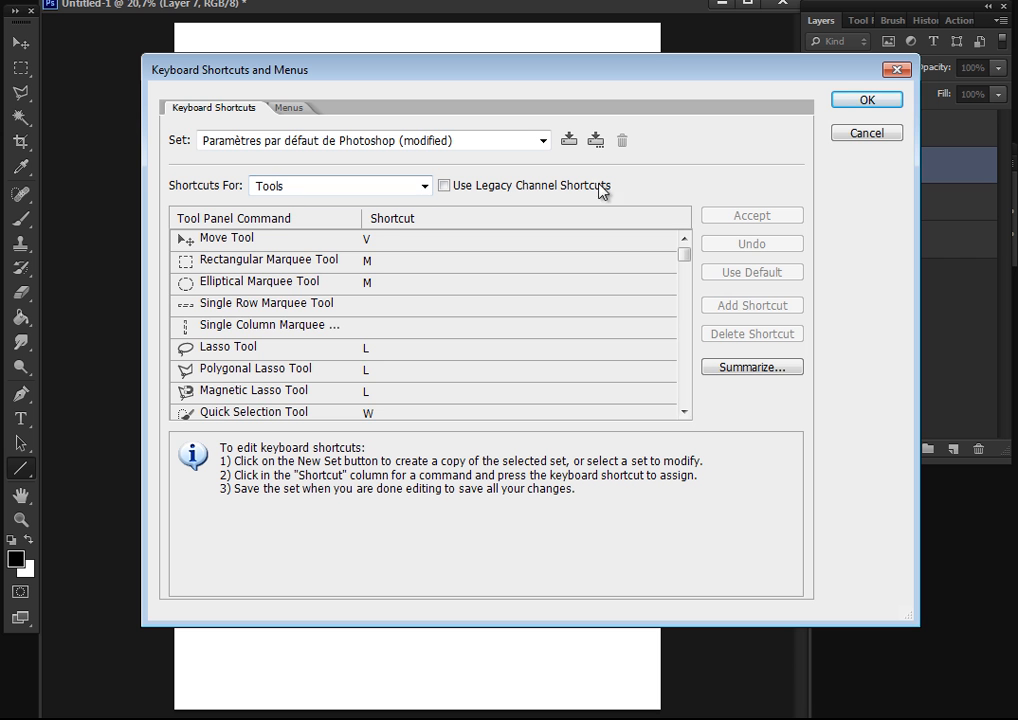
mouse_move(684, 255)
left_mouse_down()
mouse_move(675, 325)
mouse_move(684, 375)
left_mouse_up()
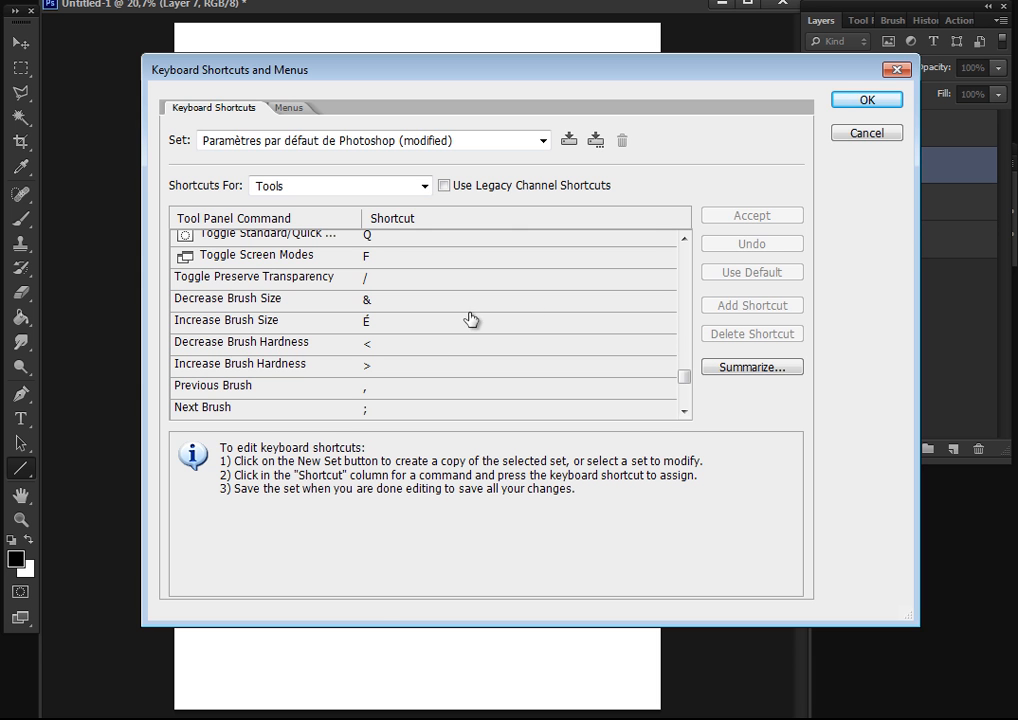
left_click(866, 100)
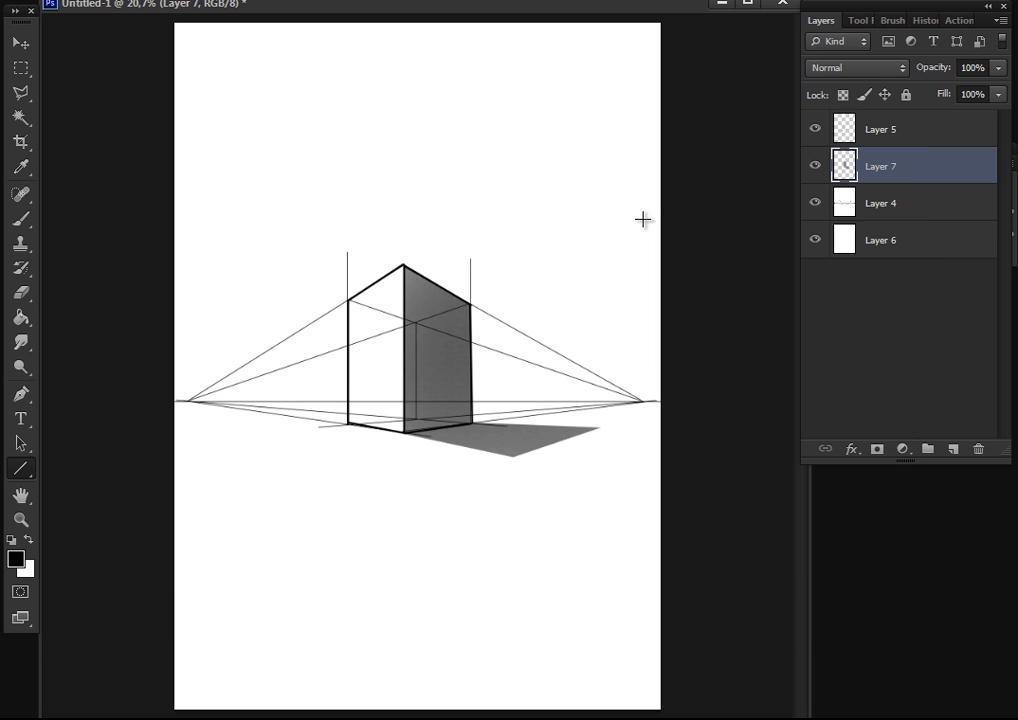
Activate the Brush tool and adjust its size in steps, first reducing the large tip and then enlarging it
left_click(20, 218)
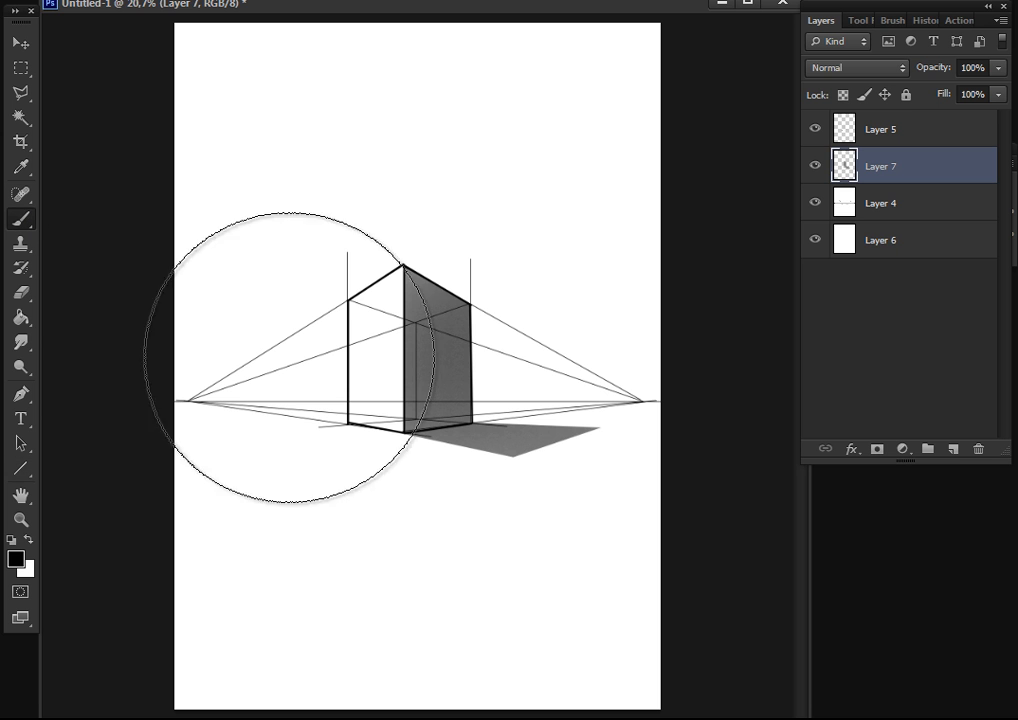
key("bracketleft")
key("bracketleft")
key("bracketleft")
key("bracketleft")
key("bracketleft")
key("bracketleft")
key("bracketleft")
key("bracketleft")
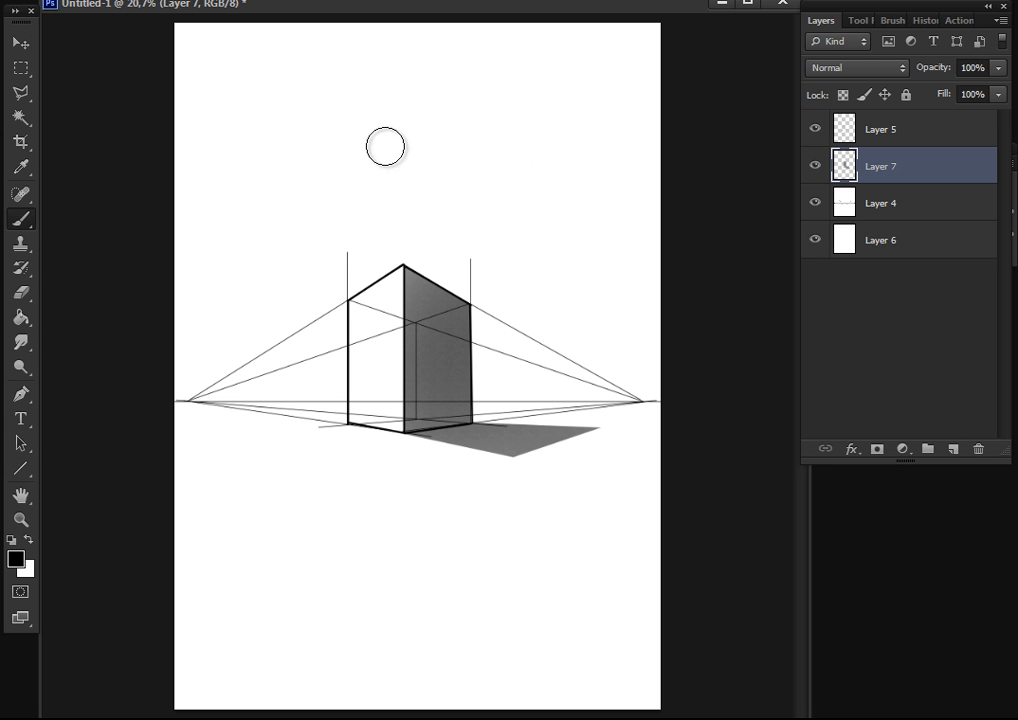
key("bracketright")
key("bracketright")
key("bracketright")
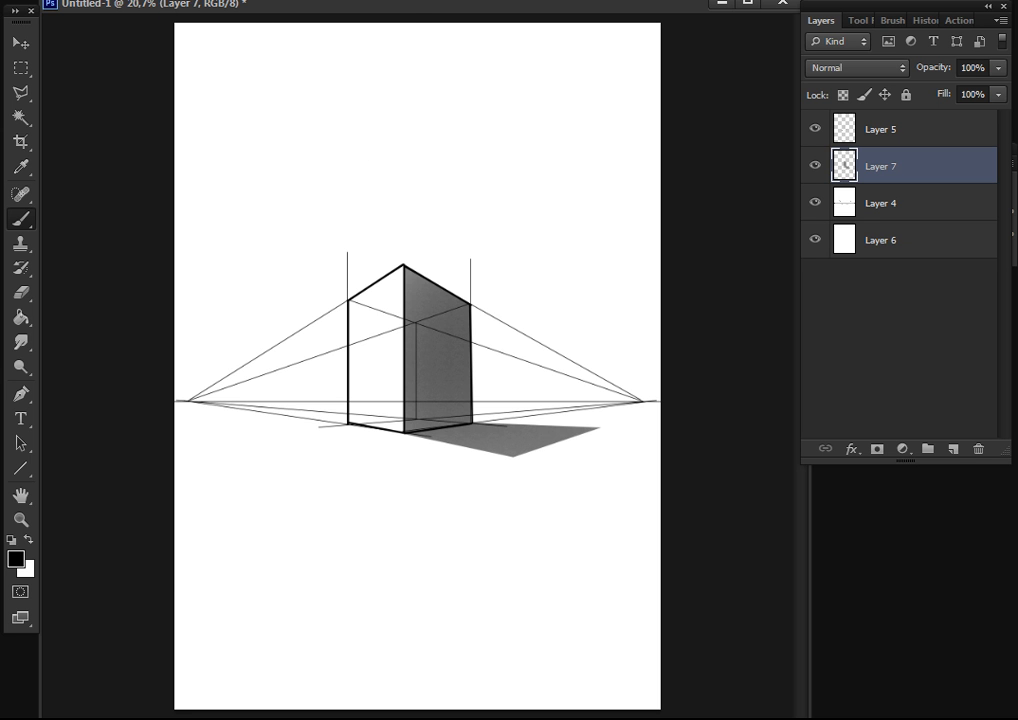
Check the brush presets, and paint soft black zigzag strokes in the blank space above the box
key("F5")
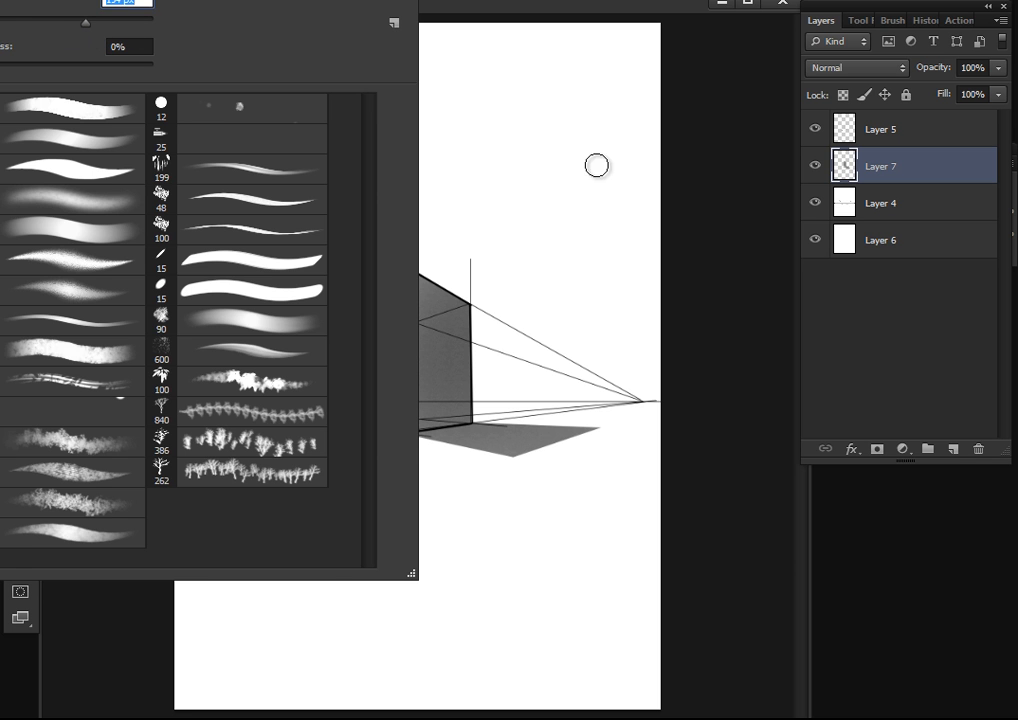
key("F5")
left_click_drag(469, 88, 568, 200)
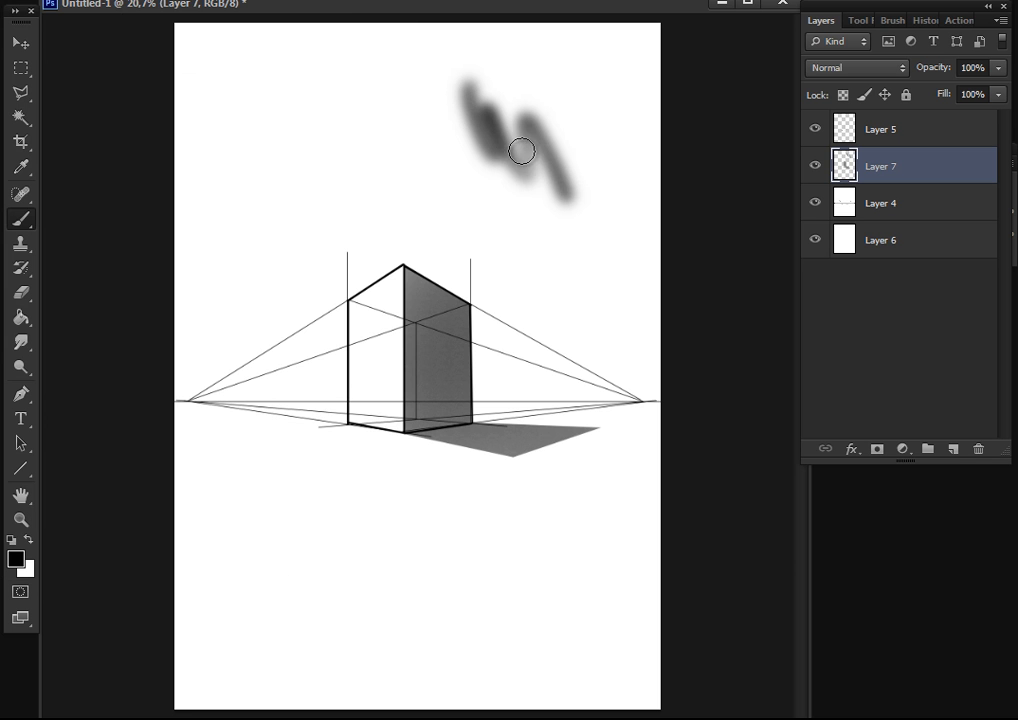
Enlarge the brush and paint a broad soft black cloud over the zigzag strokes
key("bracketright")
key("bracketright")
key("bracketright")
key("bracketright")
key("bracketright")
key("bracketright")
mouse_move(417, 98)
left_mouse_down()
mouse_move(464, 137)
mouse_move(460, 94)
mouse_move(503, 110)
mouse_move(592, 175)
mouse_move(524, 184)
mouse_move(490, 127)
mouse_move(444, 130)
mouse_move(431, 117)
mouse_move(423, 132)
mouse_move(463, 102)
mouse_move(482, 177)
mouse_move(460, 139)
mouse_move(512, 141)
mouse_move(522, 176)
left_mouse_up()
Shrink the brush, sample tones from the black cloud, and paint small blended strokes inside it
key("bracketleft")
key("bracketleft")
key("bracketleft")
left_click(464, 145, "alt")
left_click(456, 113, "alt")
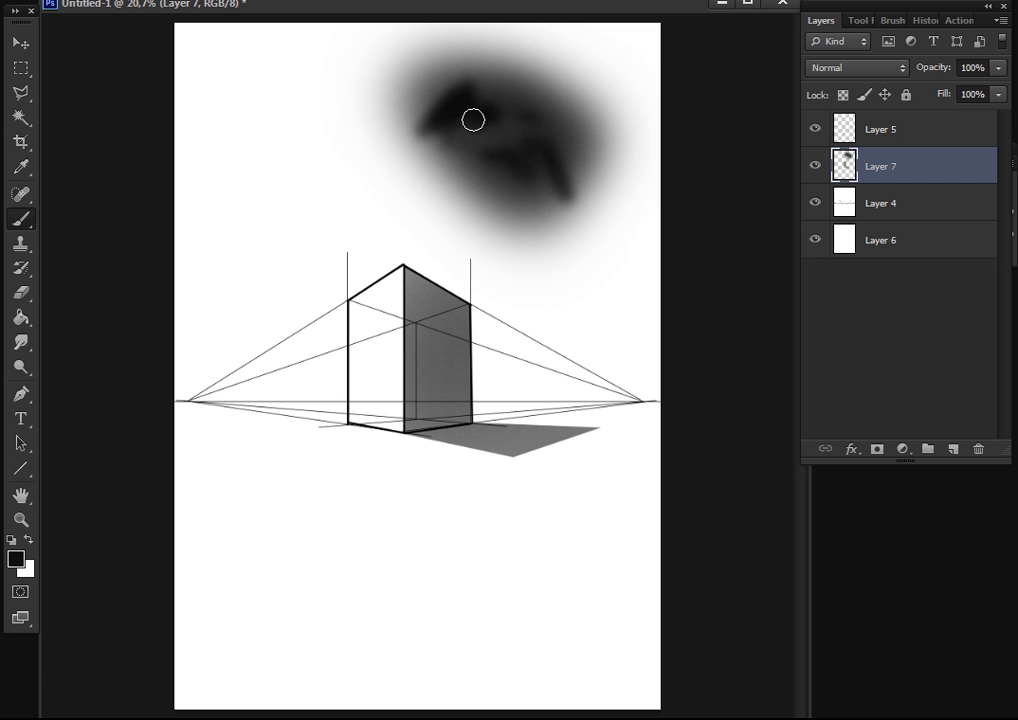
left_click_drag(473, 120, 518, 132)
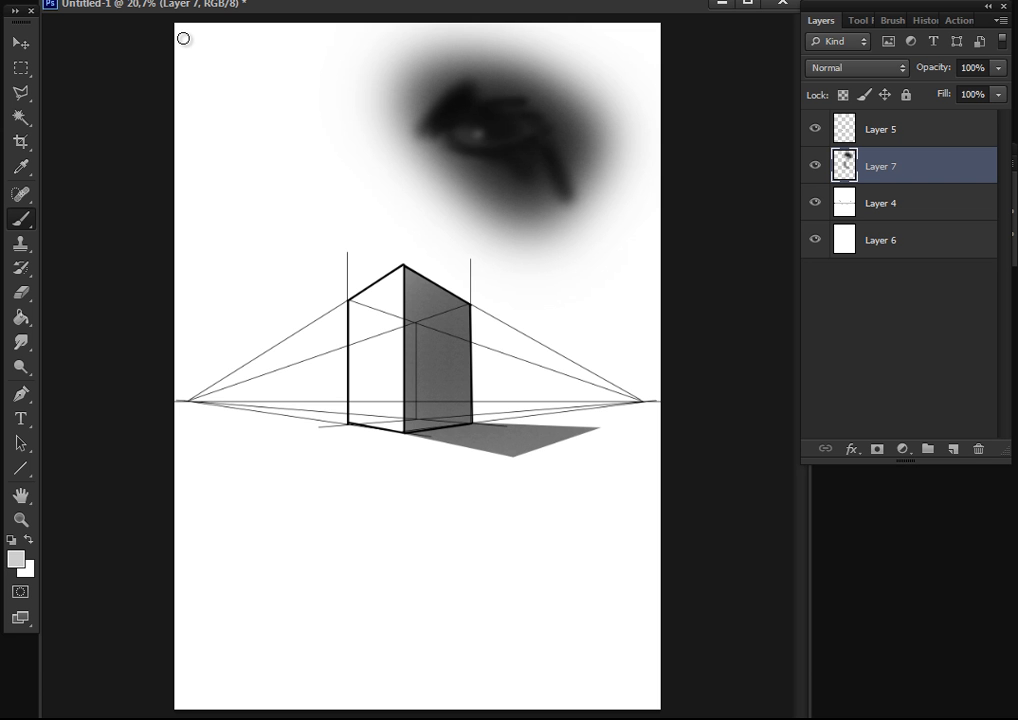
Examine the Image commands in the menu customization list, locating Flip Canvas Horizontal and Flip Canvas Vertical
left_click(25, 1)
left_click(100, 578)
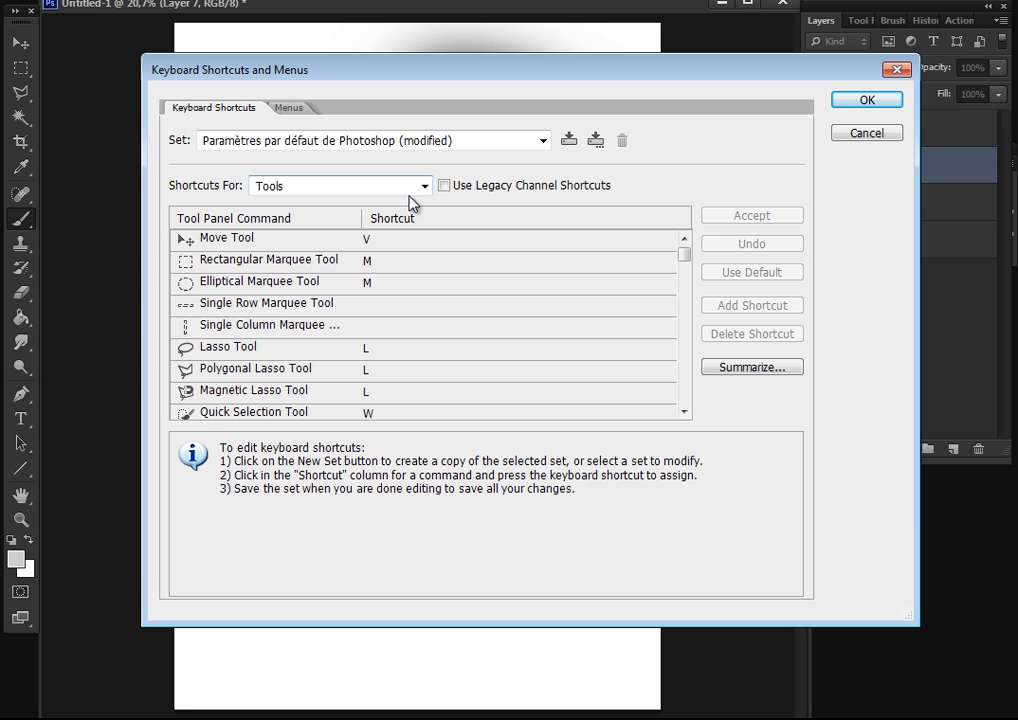
left_click(288, 108)
left_click(178, 288)
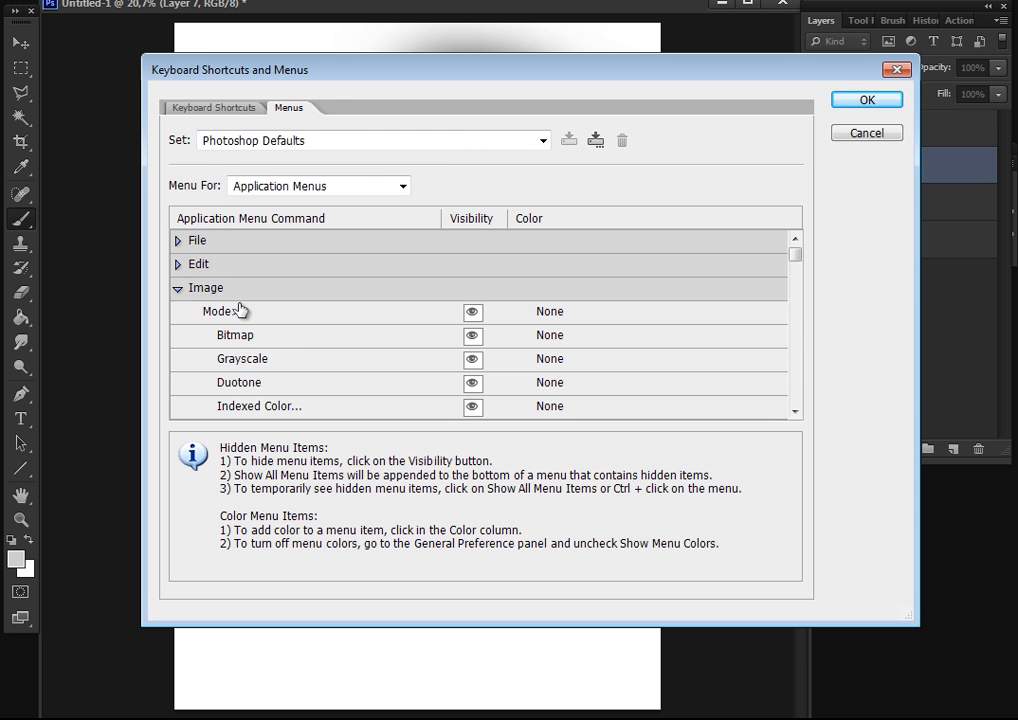
scroll(245, 316, "down", 10)
scroll(307, 340, "down", 5)
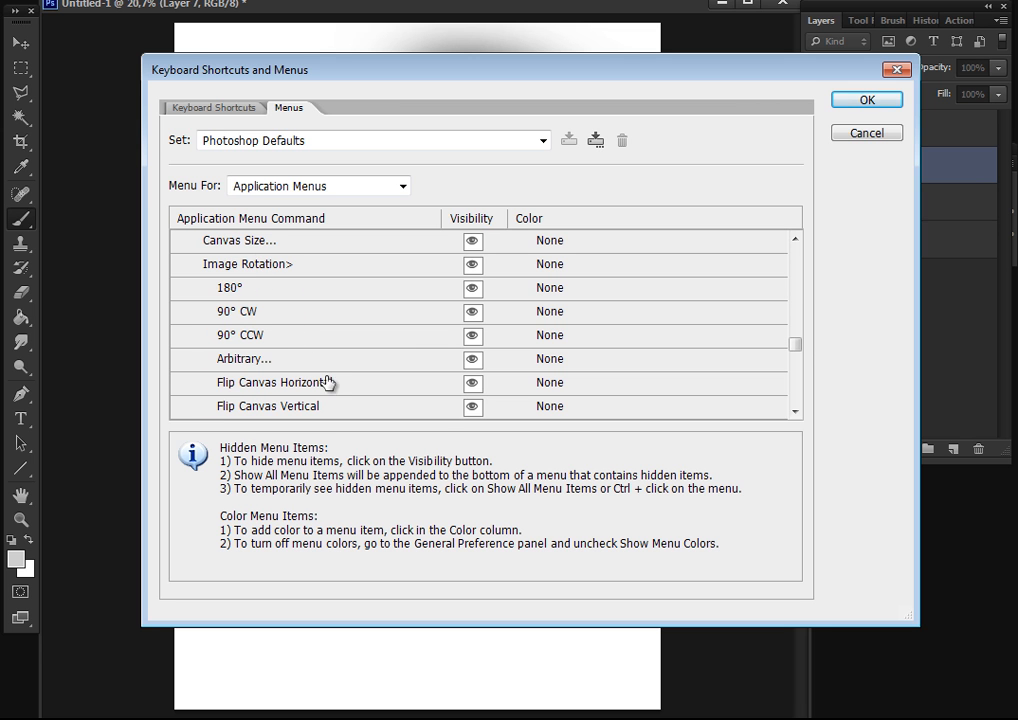
left_click(264, 389)
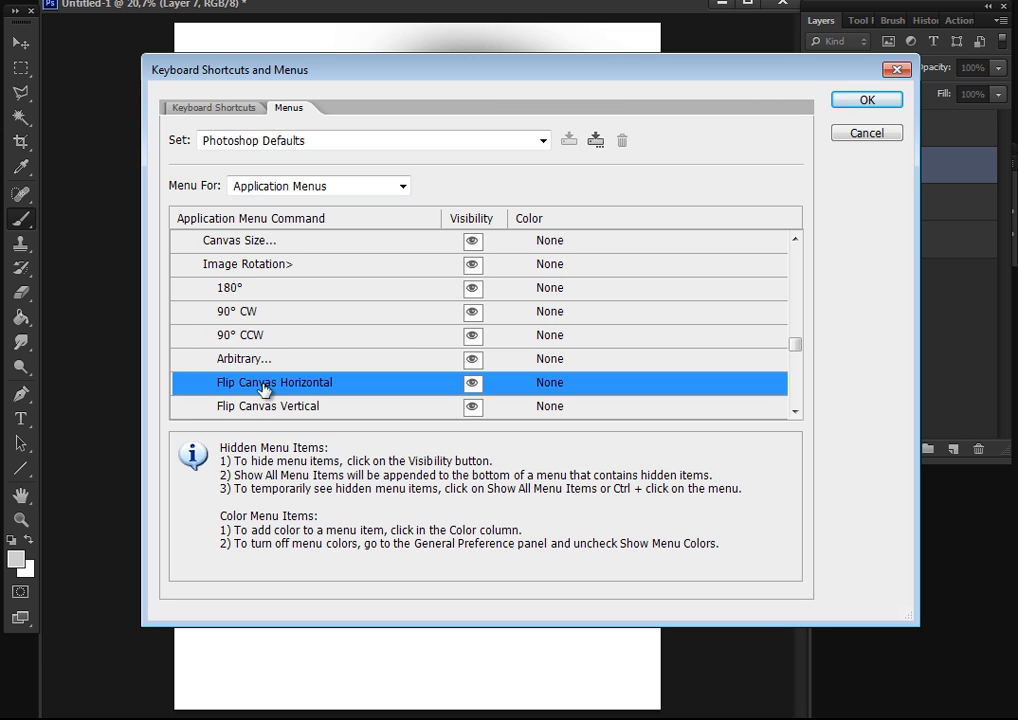
scroll(264, 389, "down", 1)
left_click(264, 340)
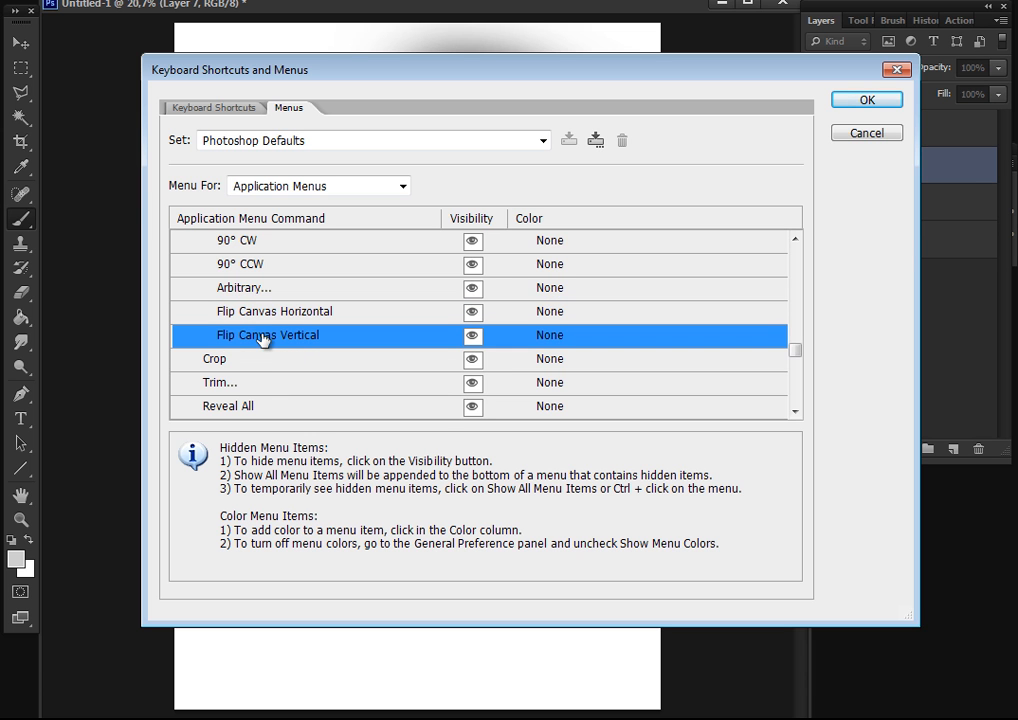
left_click(855, 136)
Flip the whole canvas horizontally, and flip it back to its original orientation
key("ctrl+shift+h")
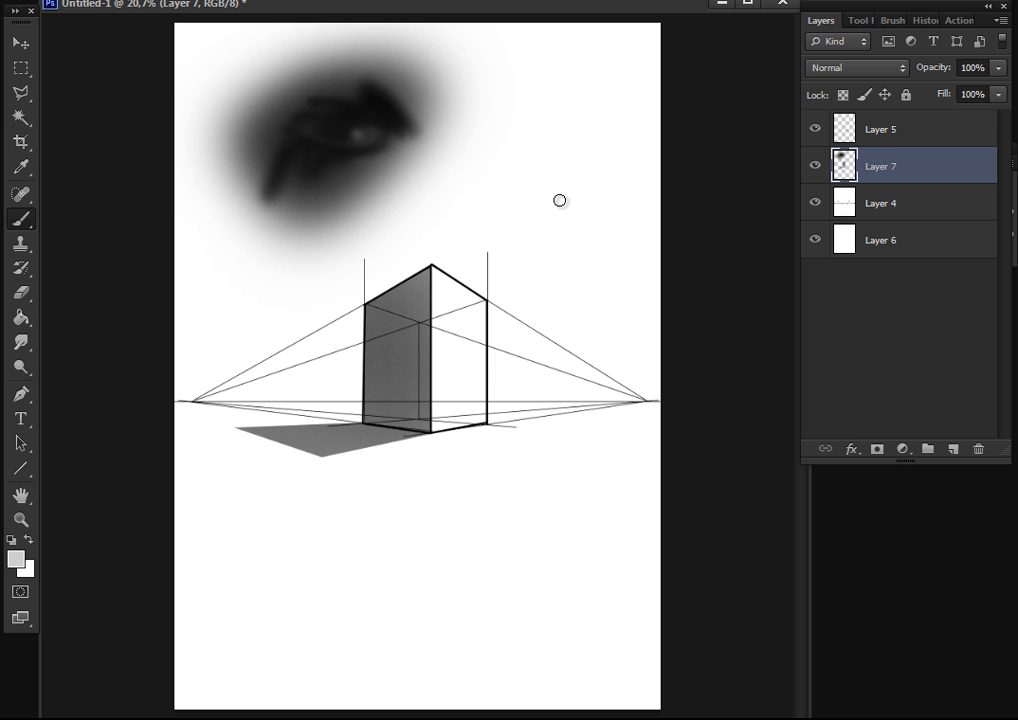
key("F2")
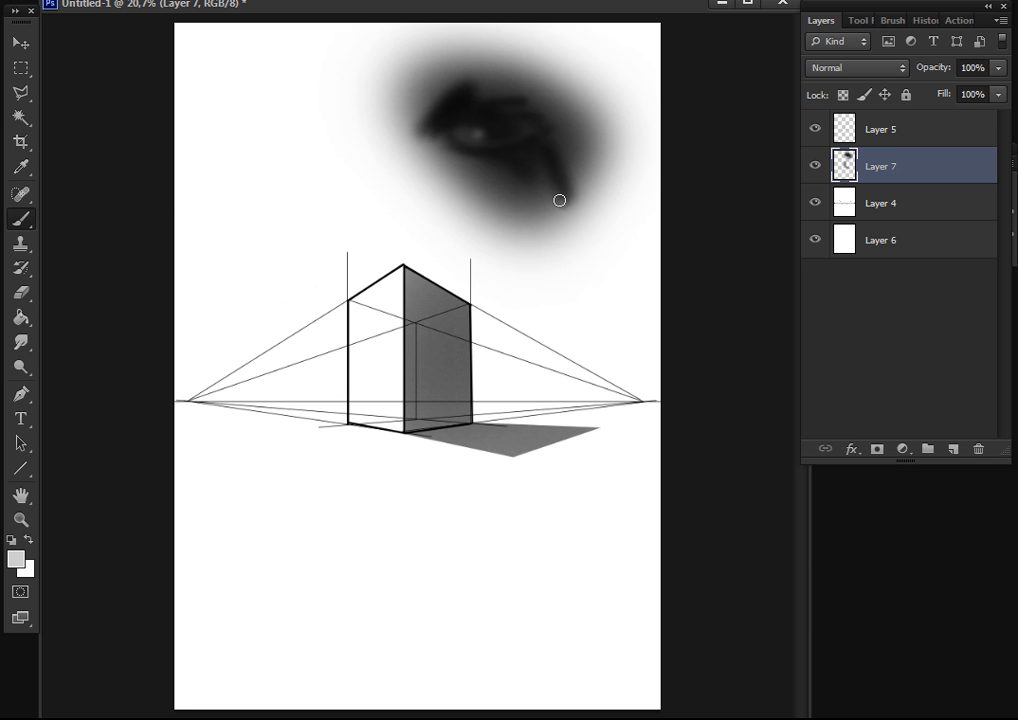